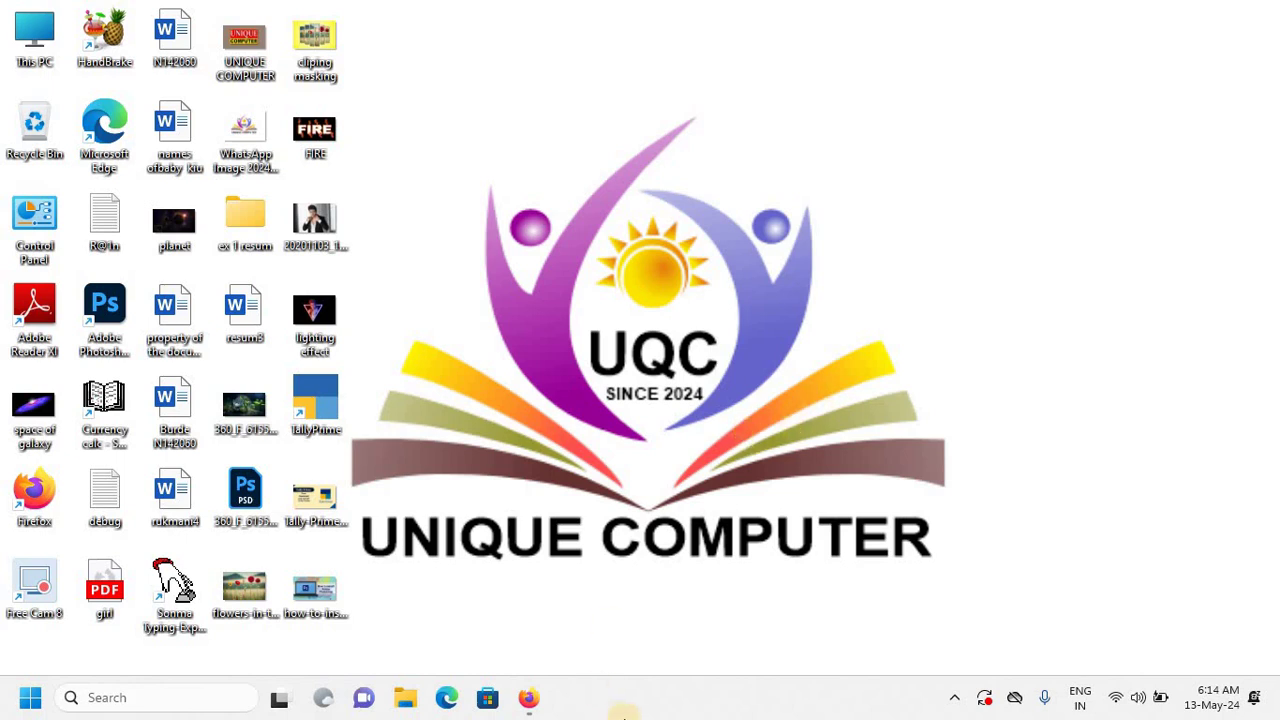
Bring back the TallyPrime buy page and view Silver Rental prices for 3 and 12 months.
click(528, 697)
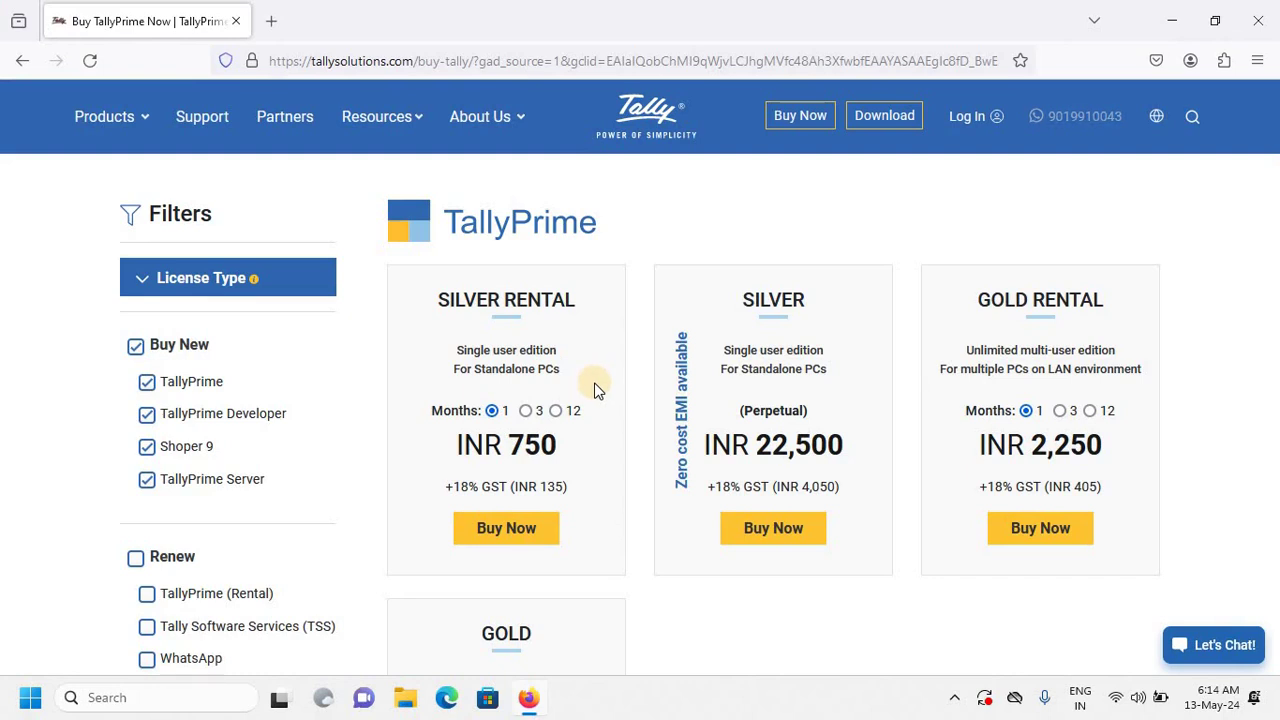
scroll(594, 389, down, 1)
scroll(594, 389, up, 1)
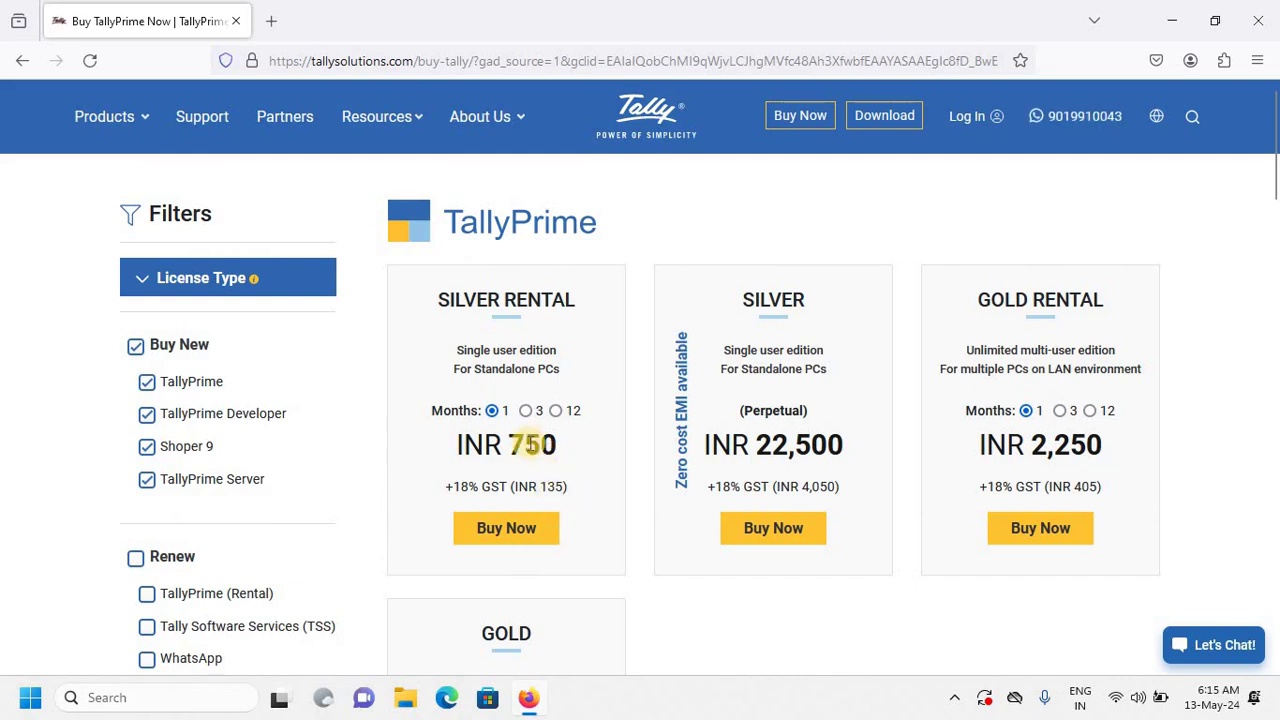
click(525, 410)
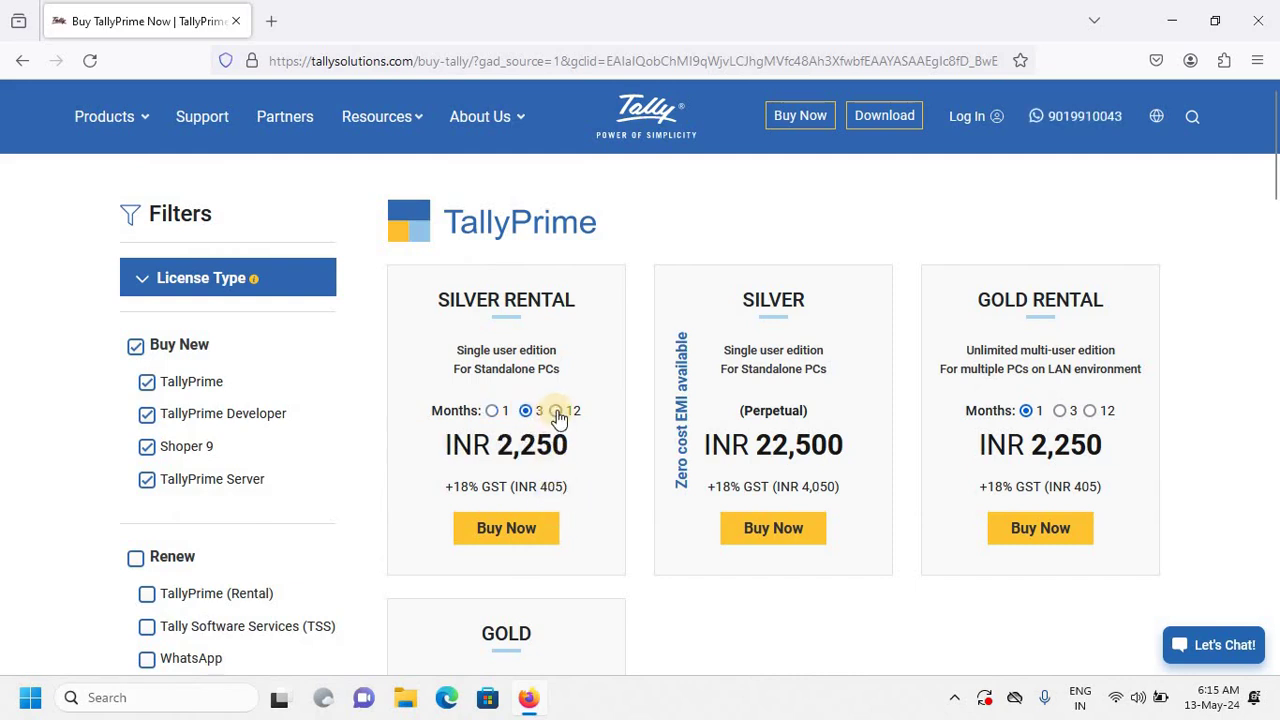
click(556, 411)
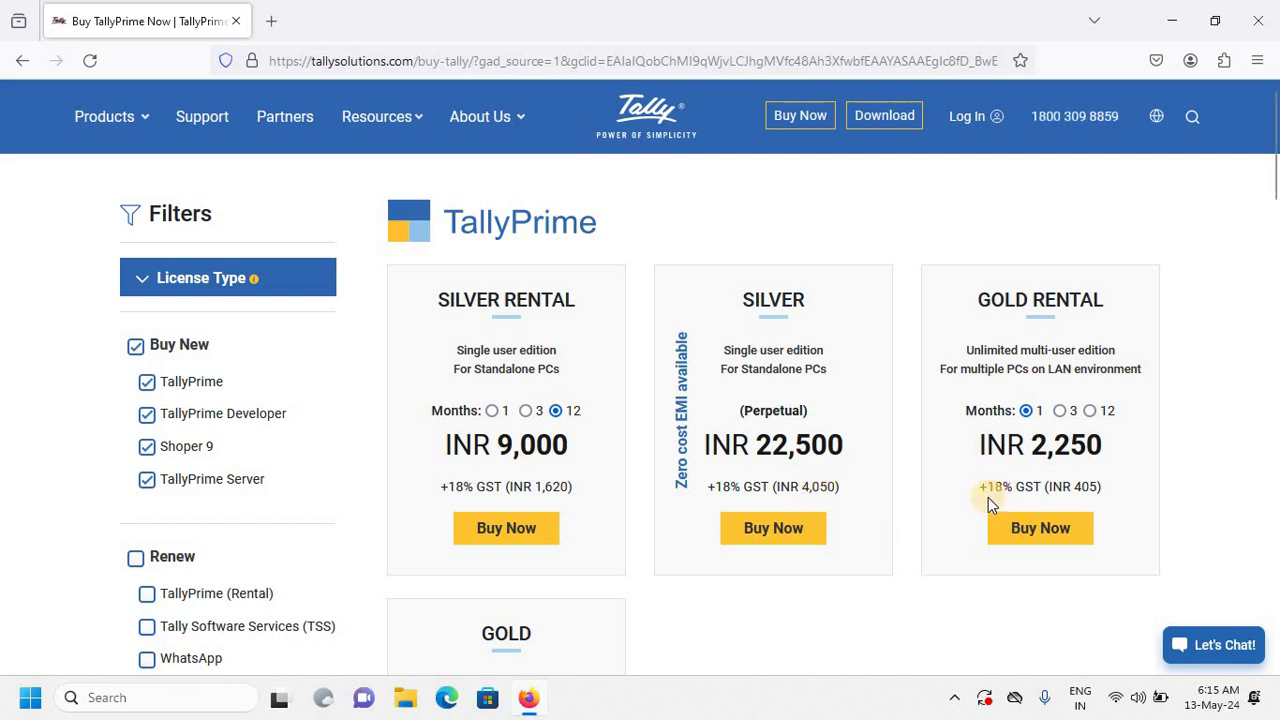
Check Gold Rental prices for 3 and 12 months, then return it to 1 month.
click(1062, 412)
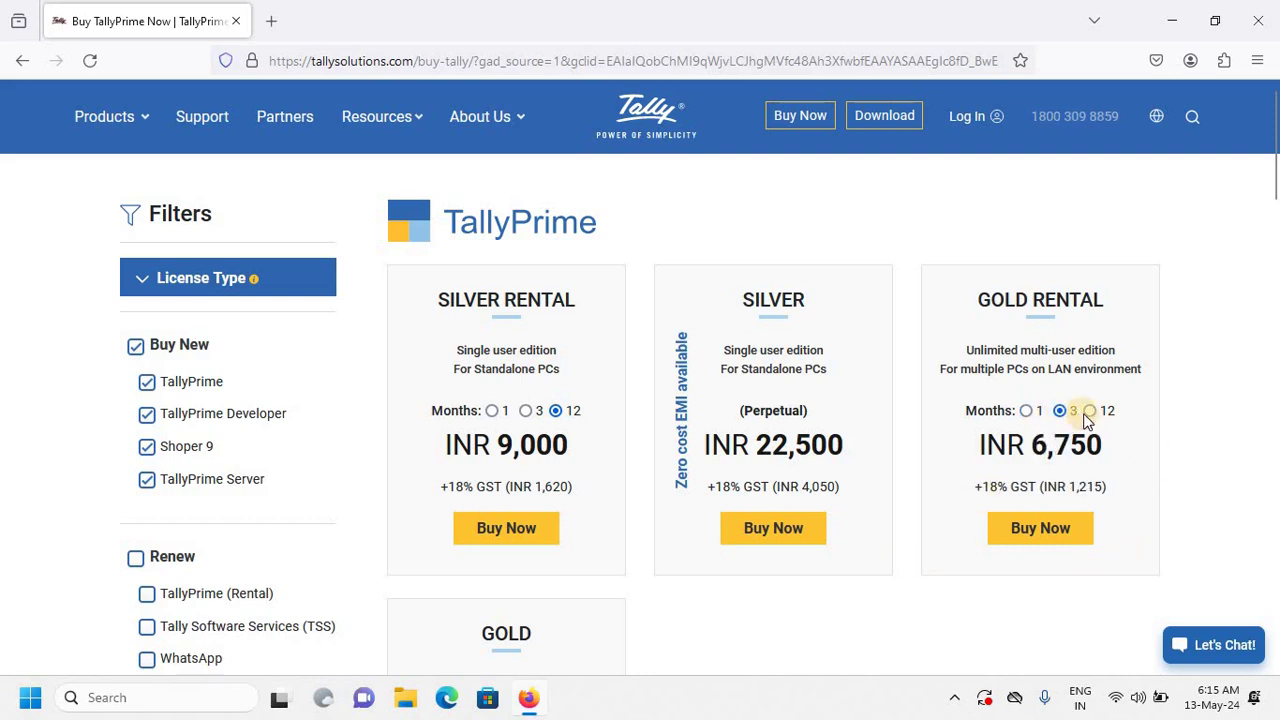
click(1089, 412)
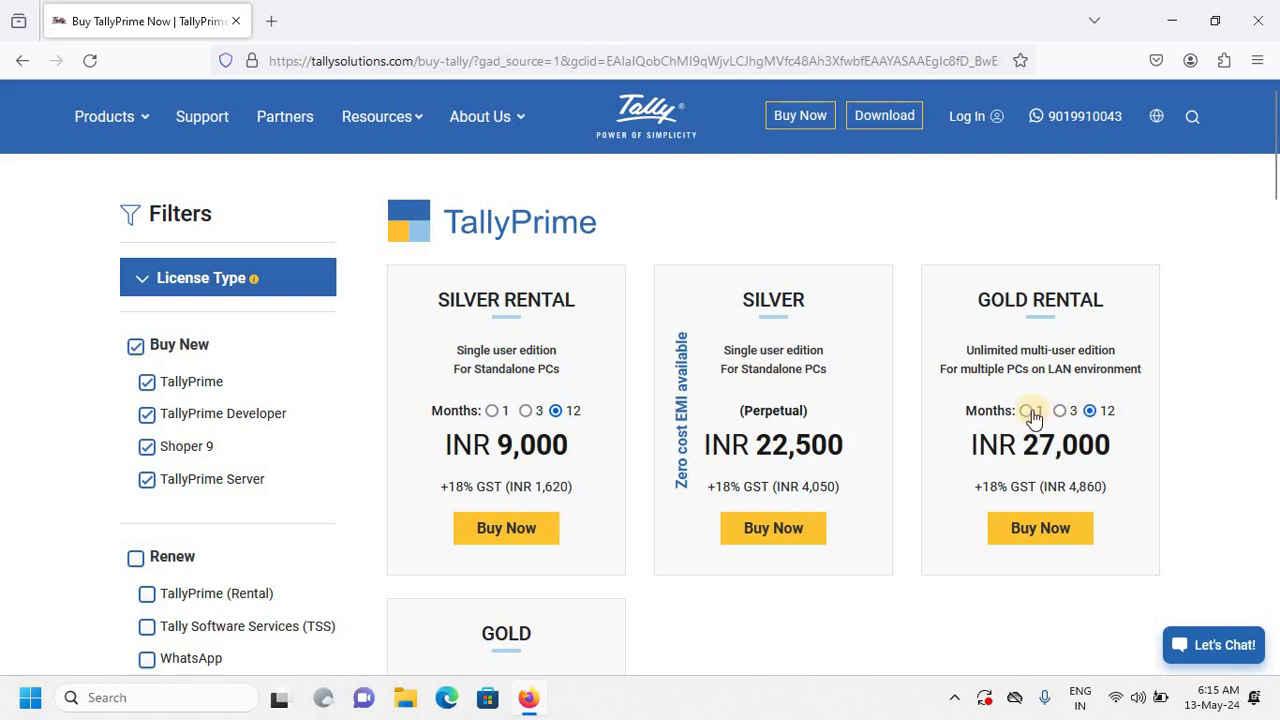
click(1027, 411)
scroll(1026, 411, down, 5)
scroll(470, 456, up, 2)
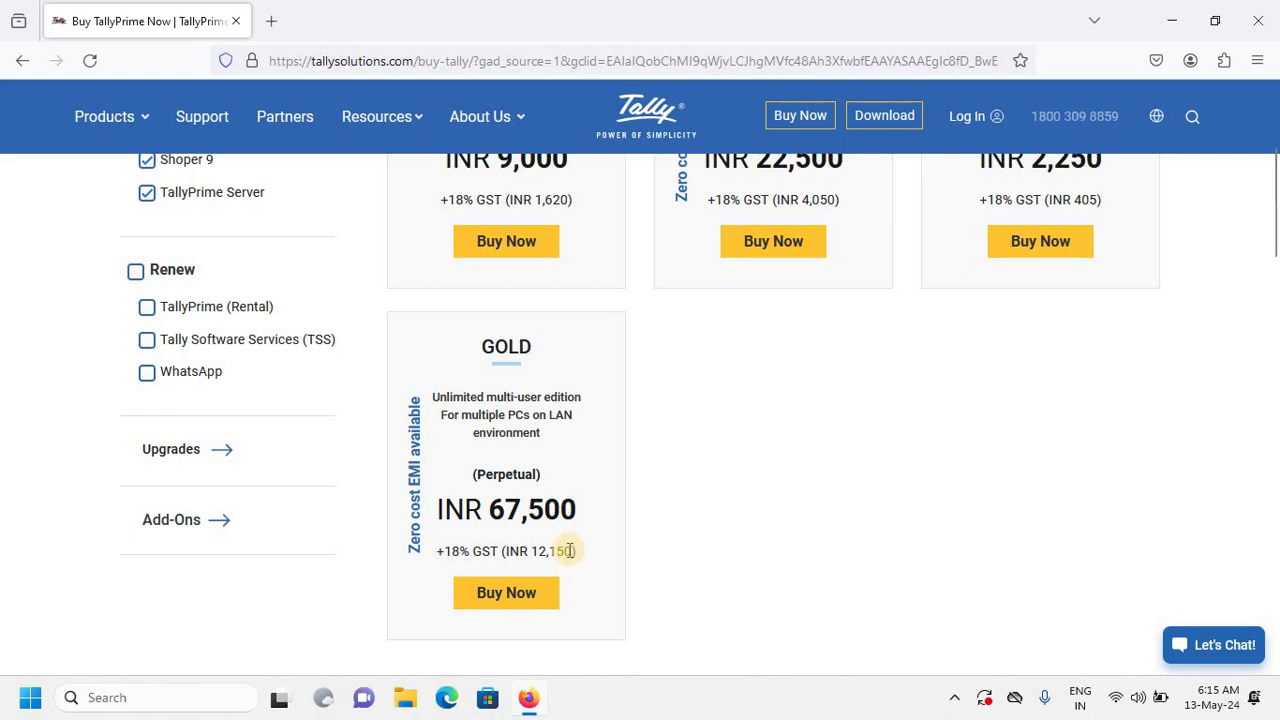
scroll(573, 550, up, 2)
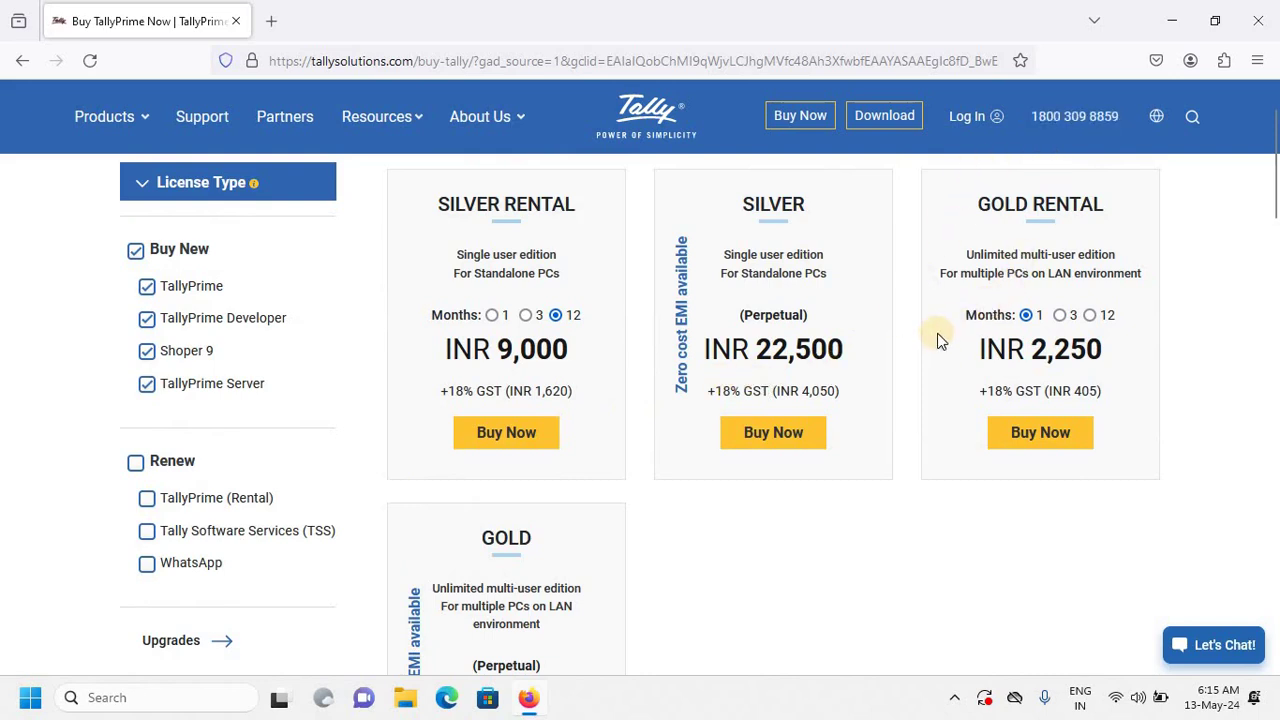
scroll(938, 340, up, 2)
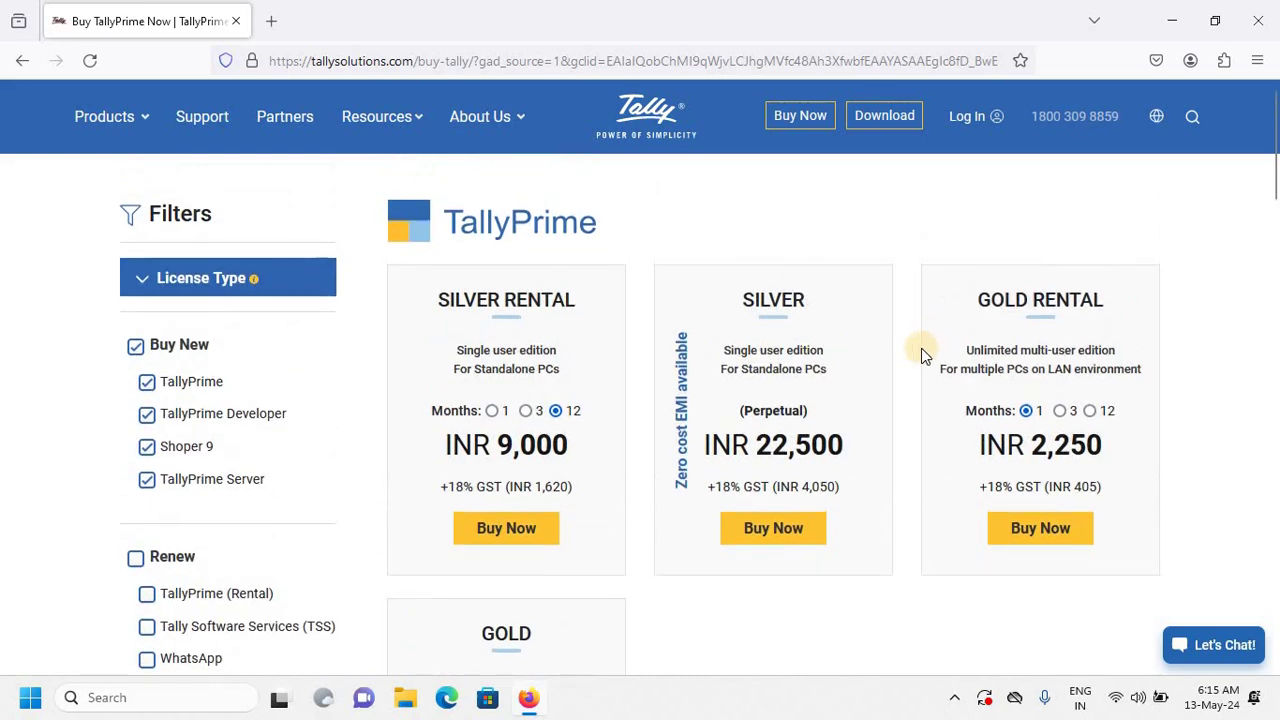
scroll(921, 348, down, 5)
scroll(921, 348, up, 5)
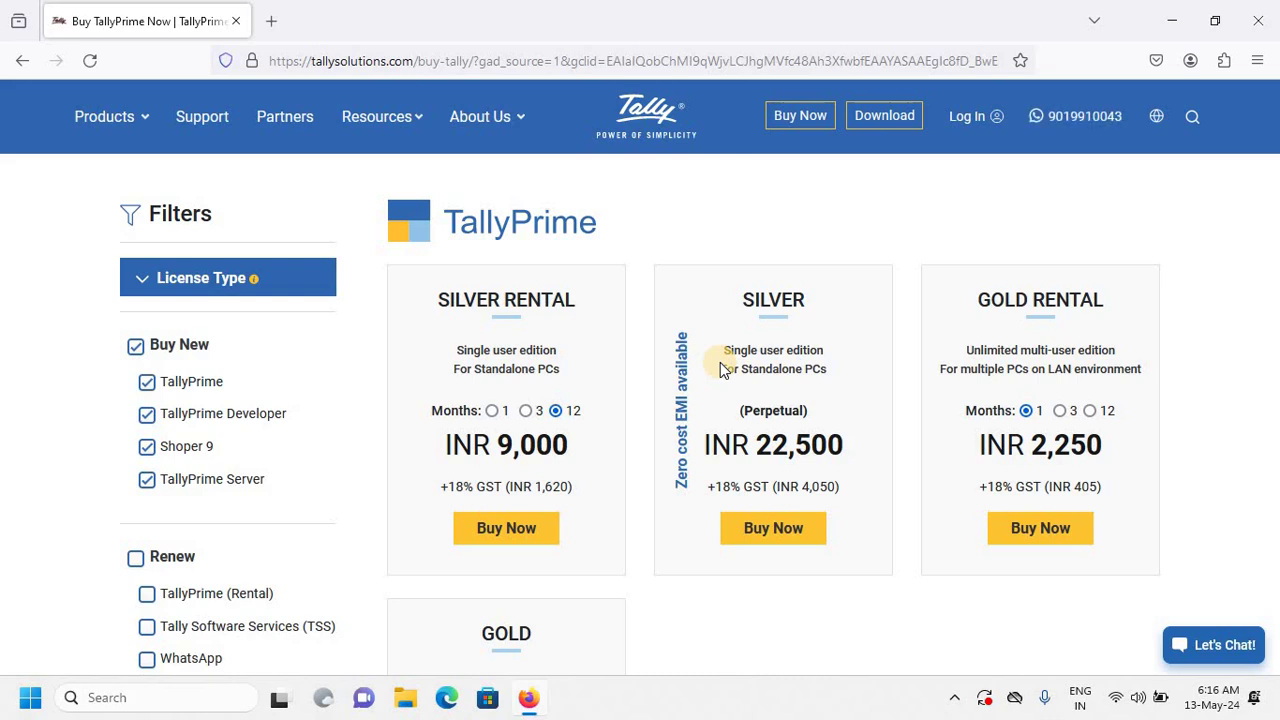
Minimize Firefox, search Windows for 'TAL', and launch TallyPrime from the results.
click(1171, 21)
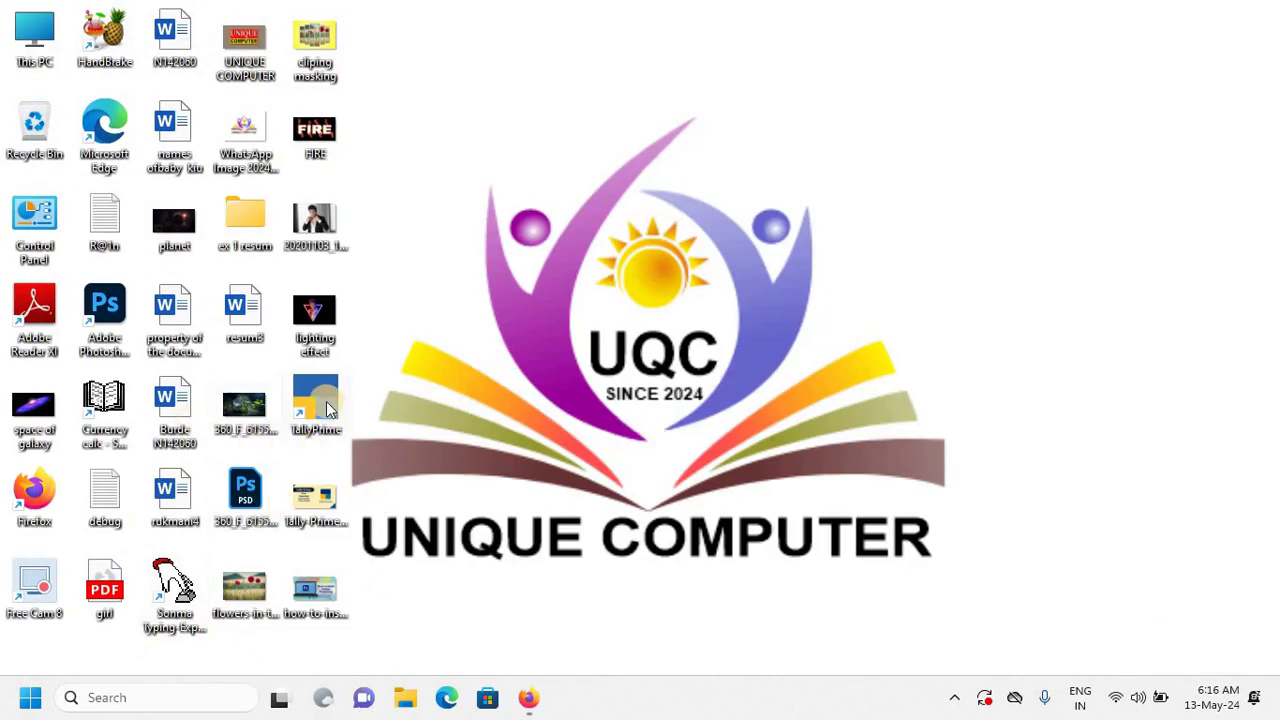
click(143, 697)
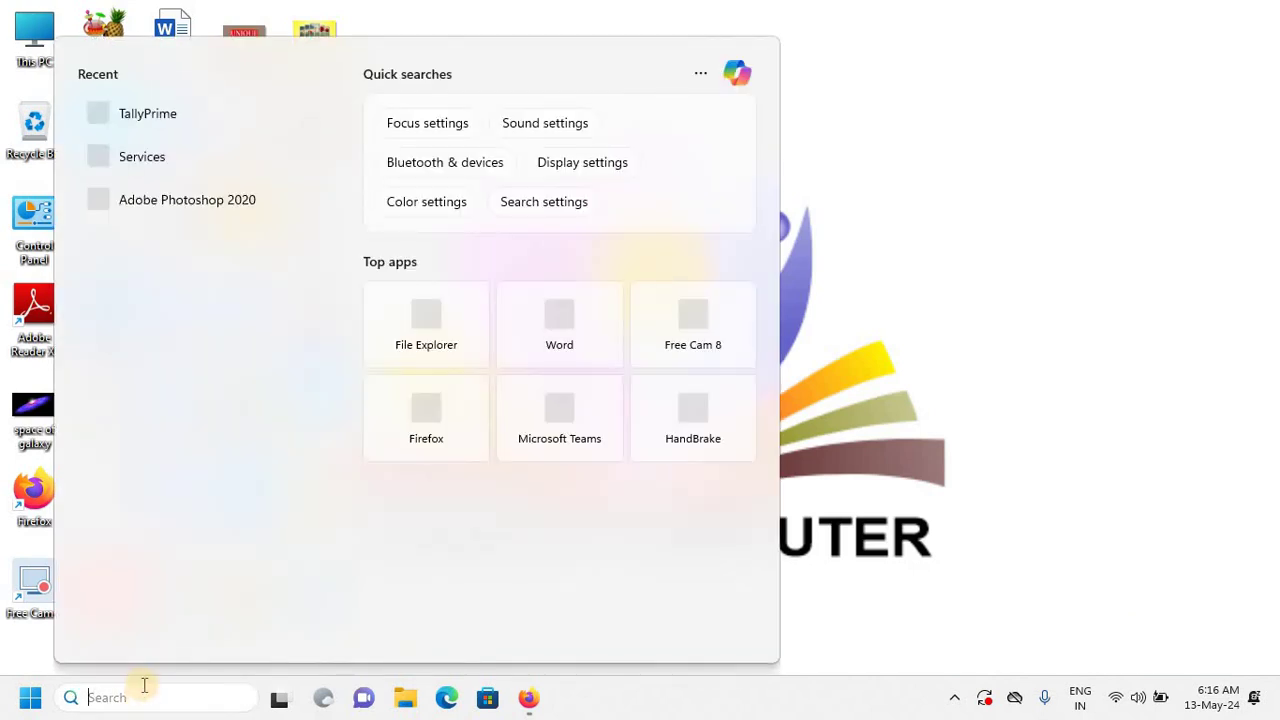
text(TAL)
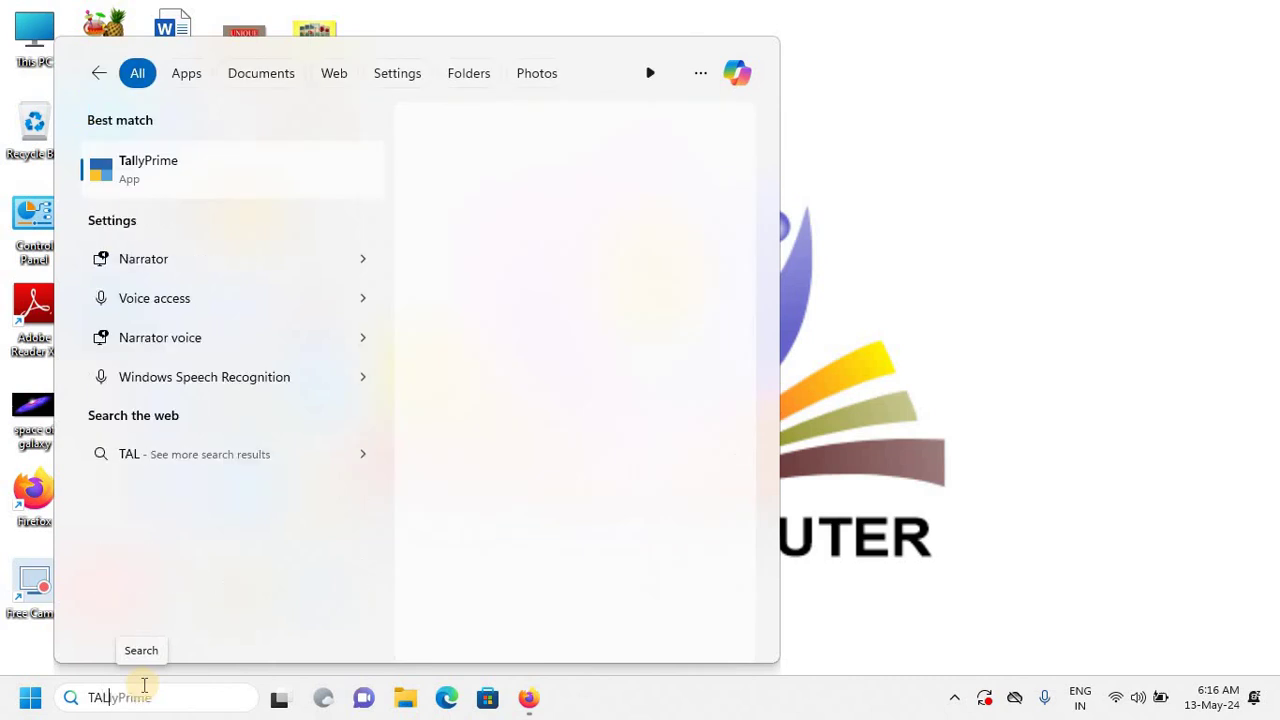
click(250, 180)
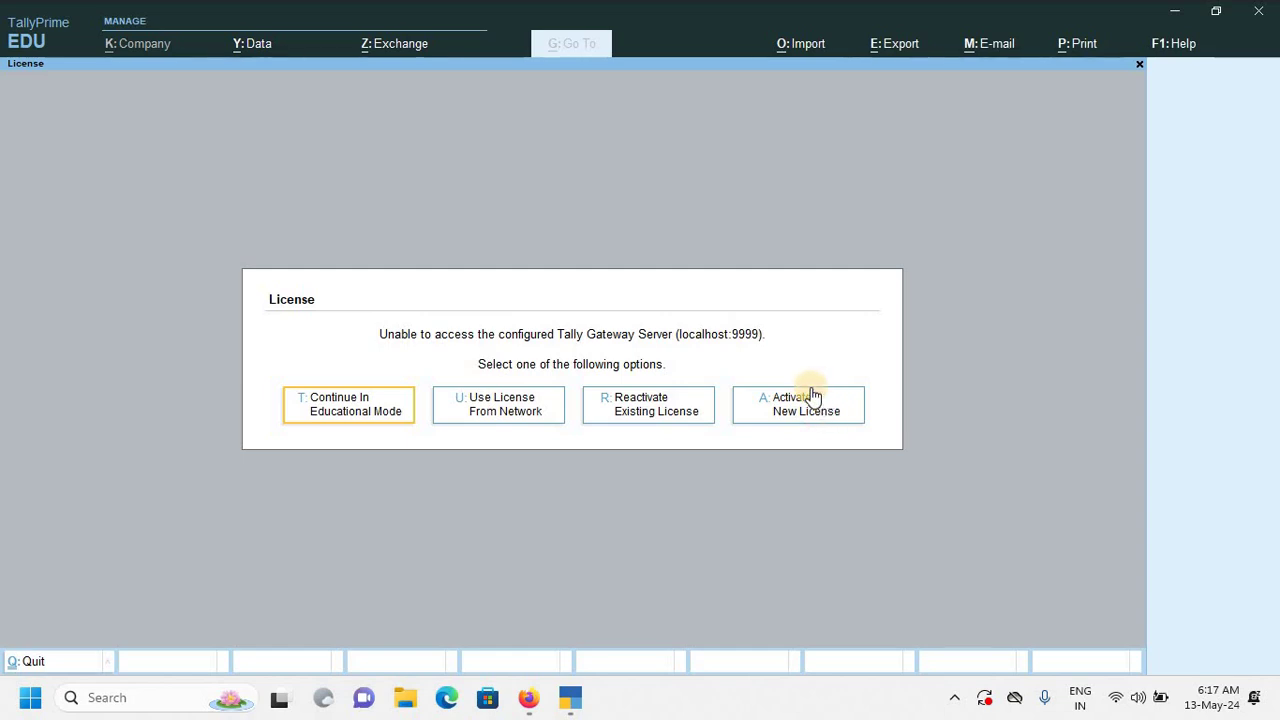
Continue in Educational Mode and choose Create Company from the List of Companies.
click(346, 401)
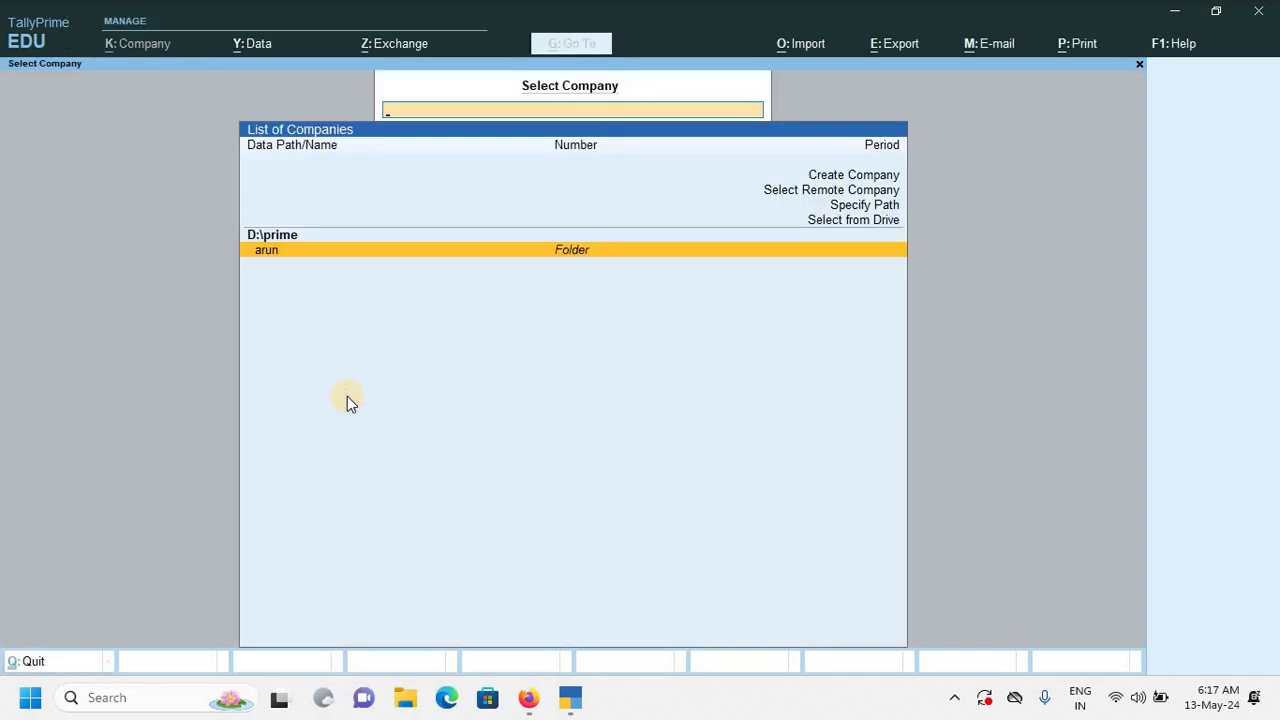
key(Up)
key(Up)
key(Up)
key(Up)
key(Up)
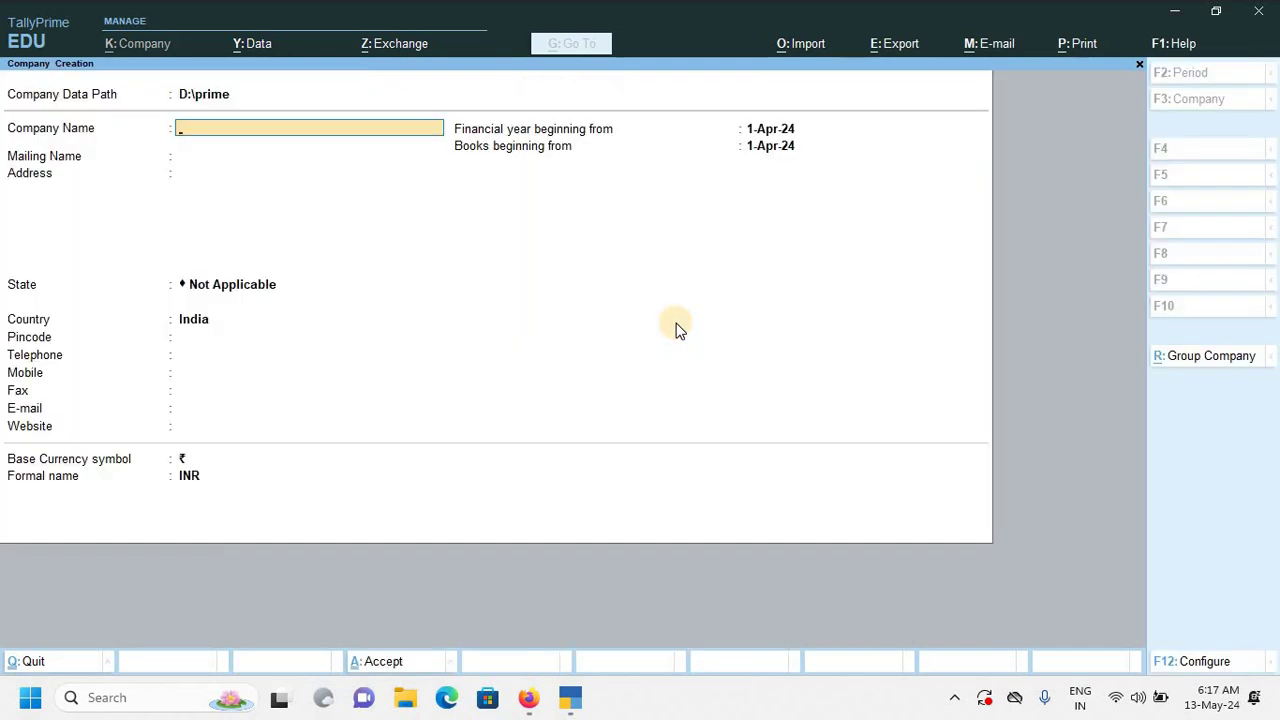
Change the Company Data Path to D:\PRIME\ARUN and accept it.
key(BackSpace)
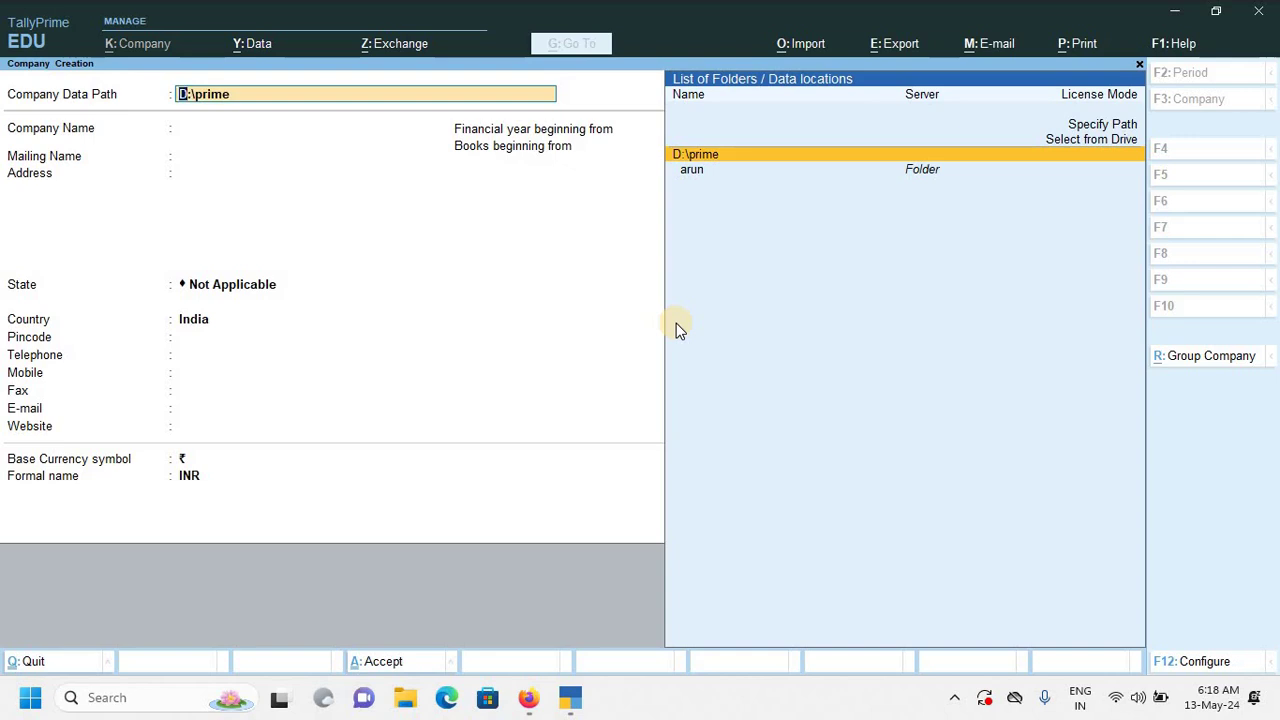
text(D:\)
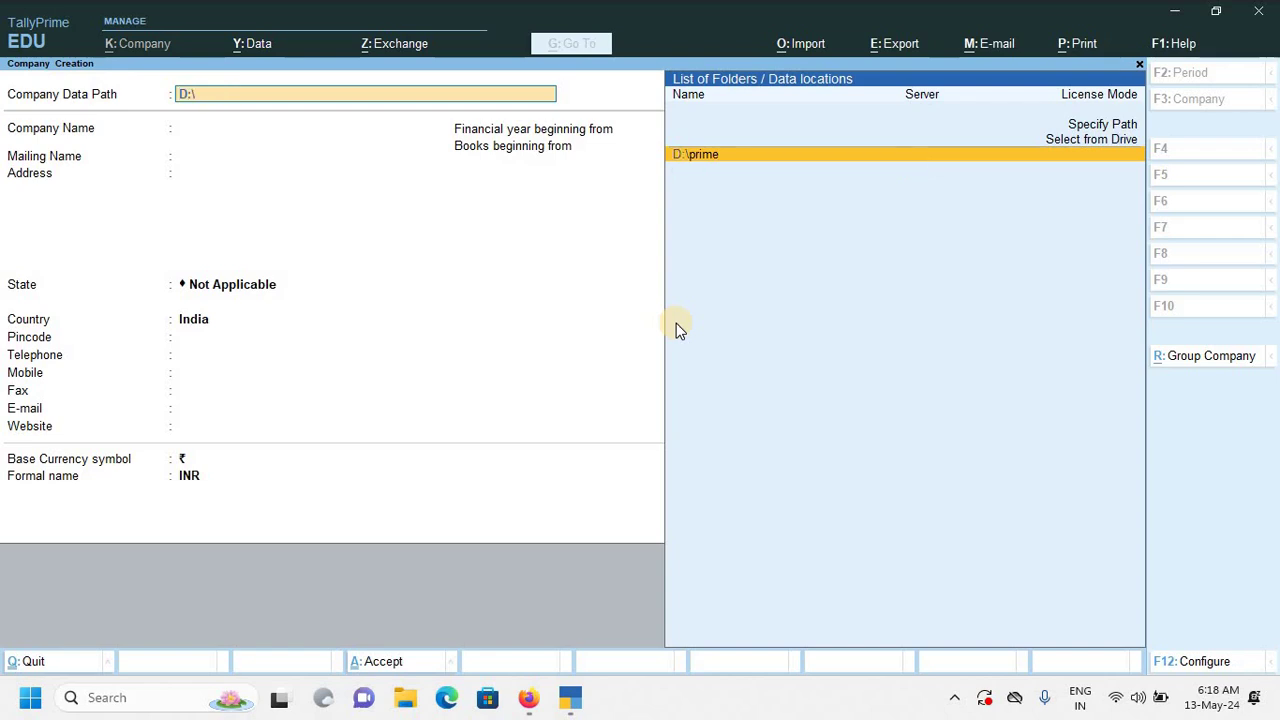
text(PRIME\ARU)
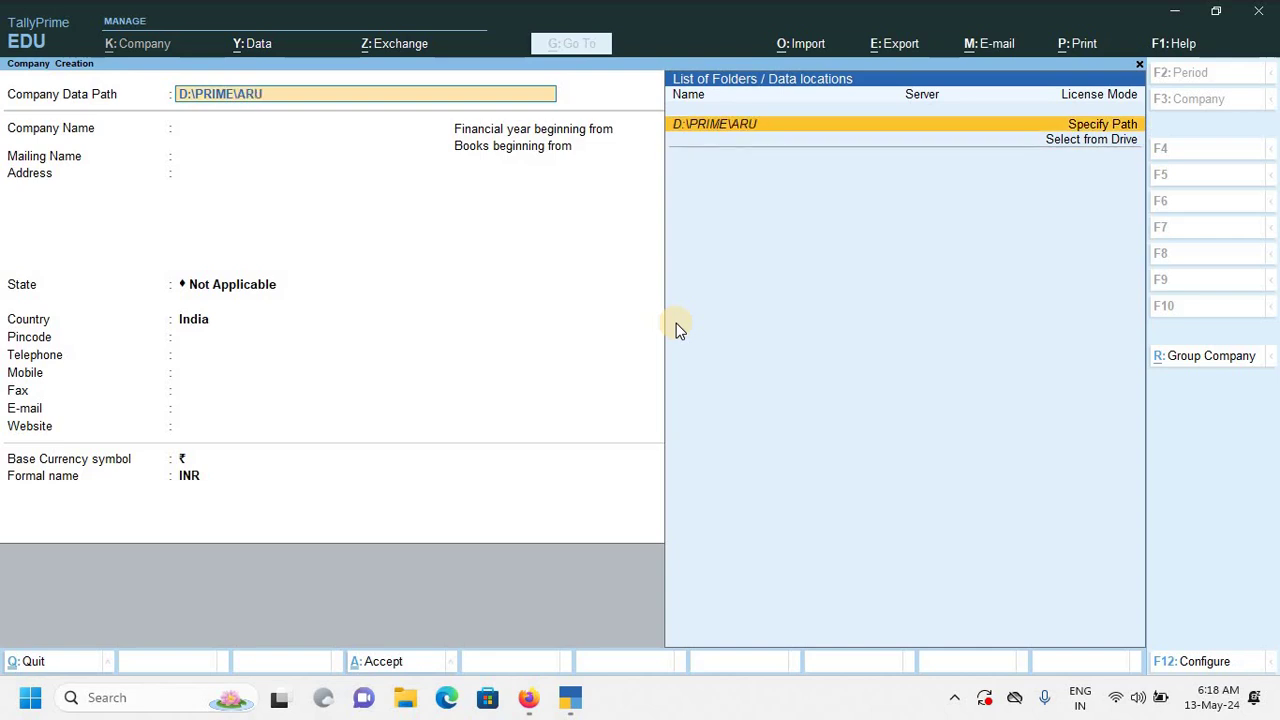
text(N)
key(Return)
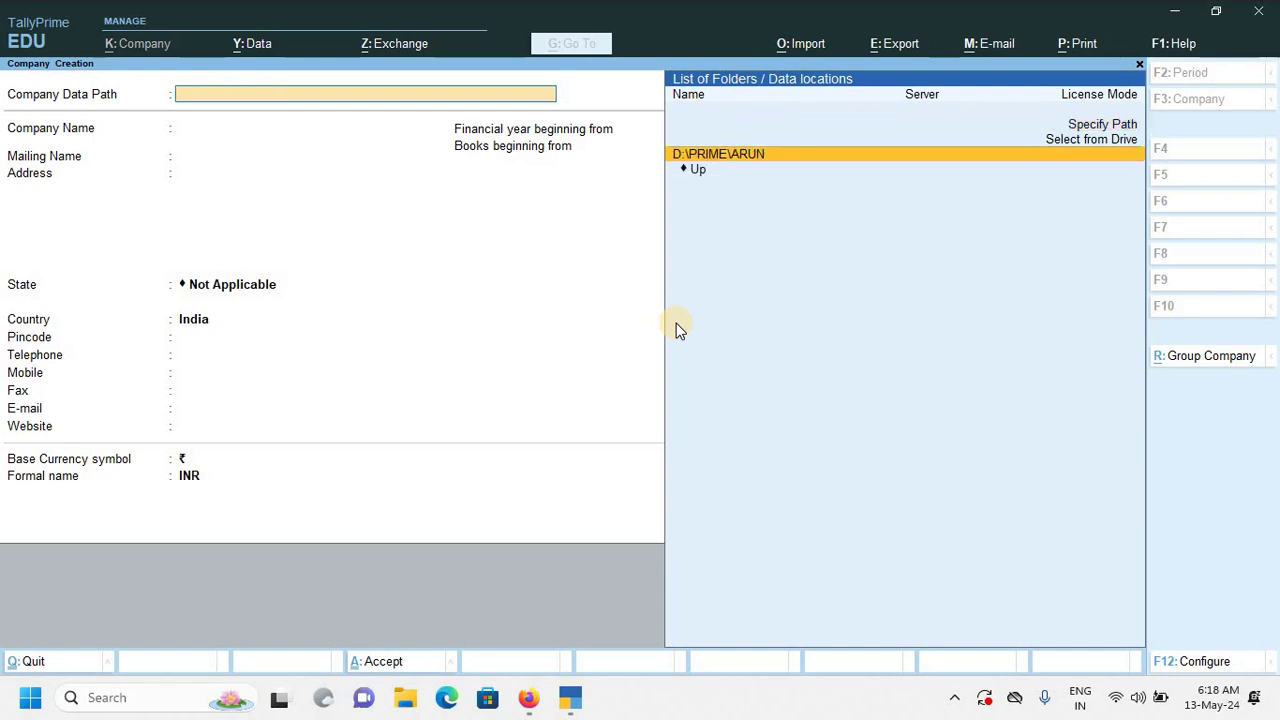
key(Return)
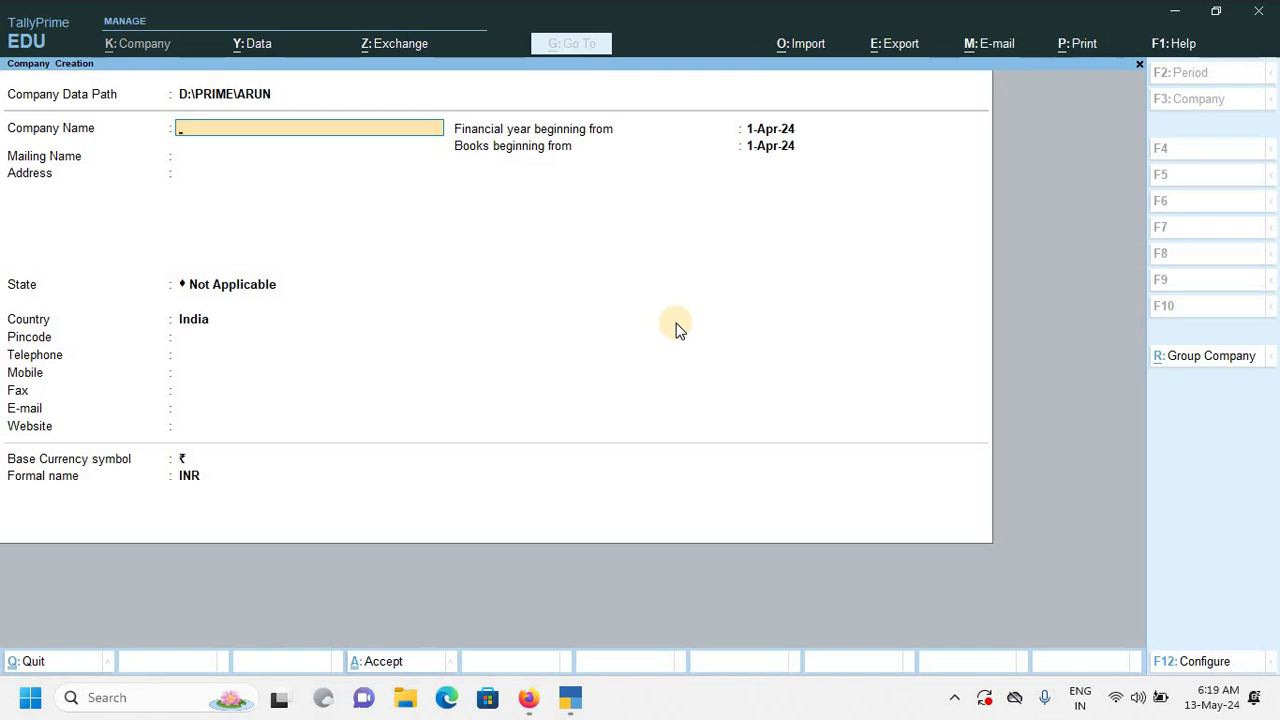
Name the company UNIQUE COMPUTER, keep the default mailing name, and enter the company's address.
text(UNIQUE COMPUT)
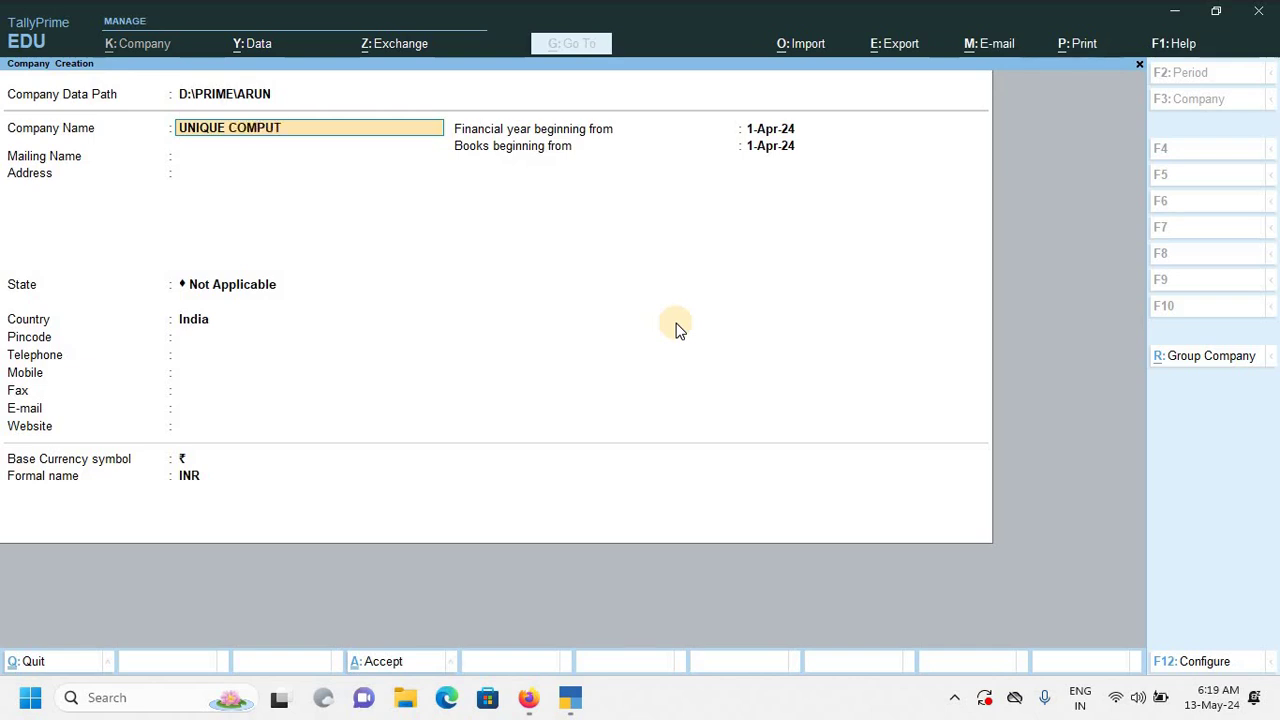
text(ER)
key(Return)
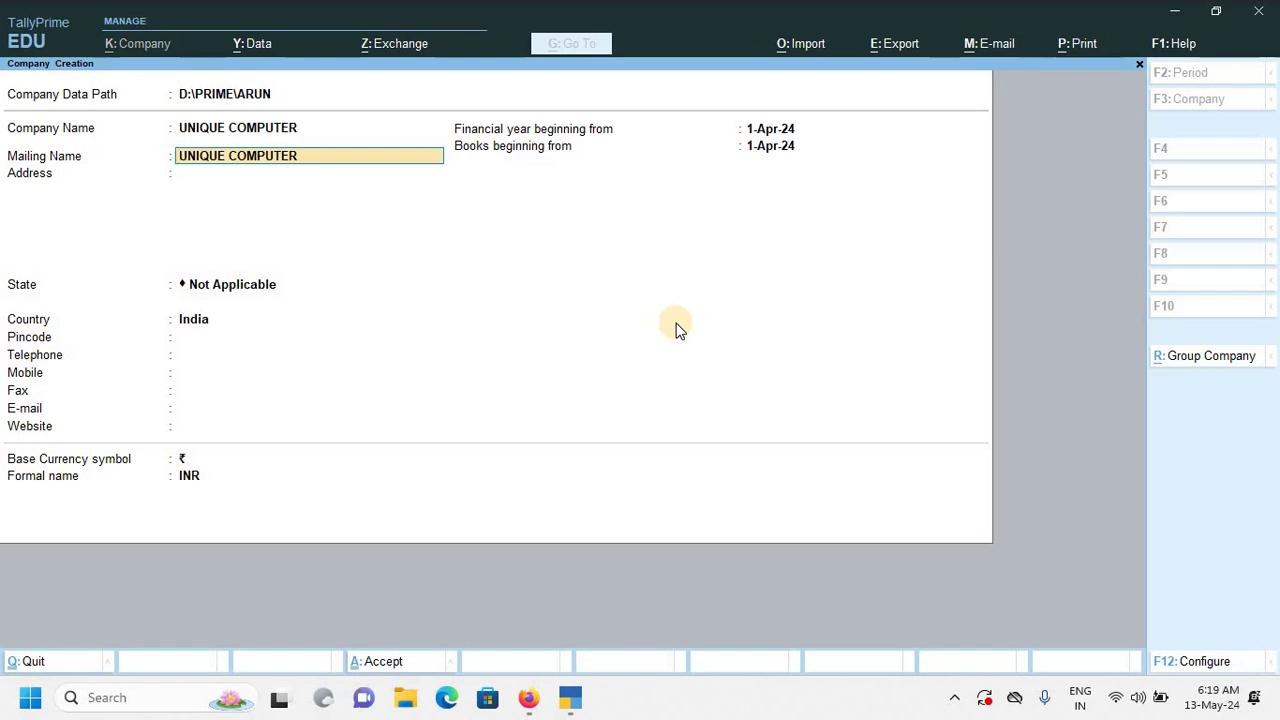
key(Return)
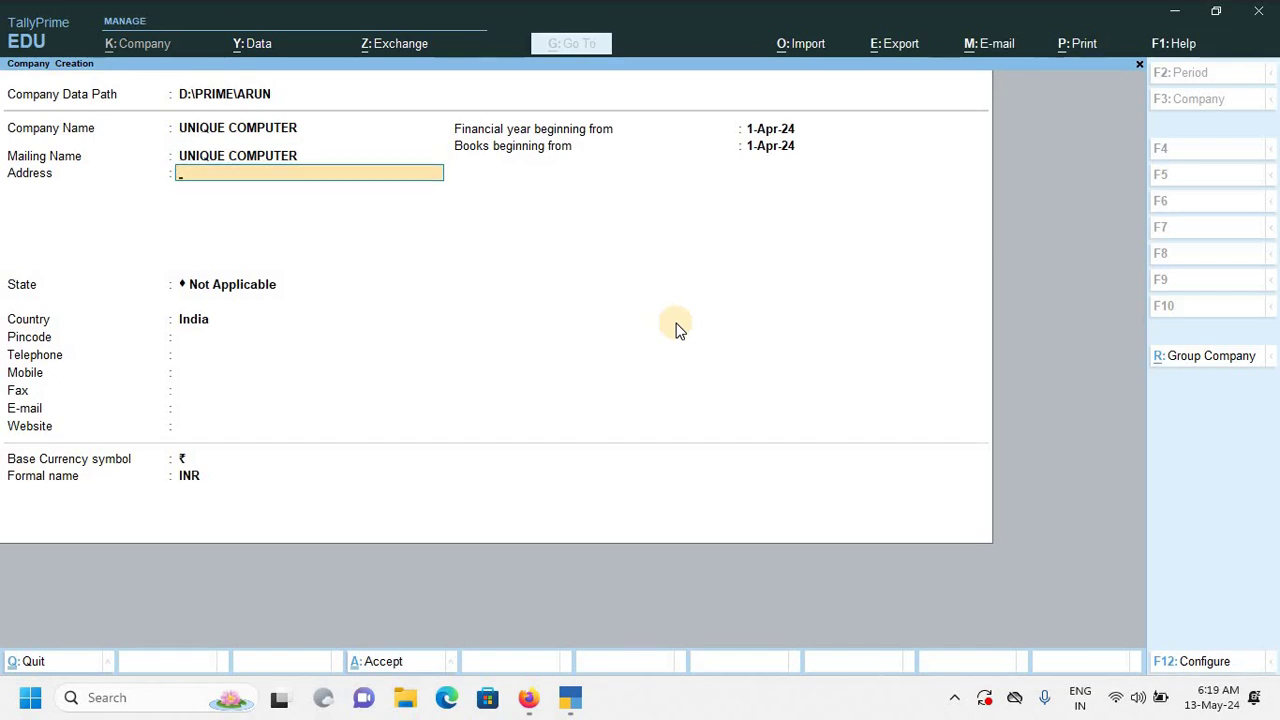
text(NAIK TALAV)
key(Return)
key(Return)
key(Return)
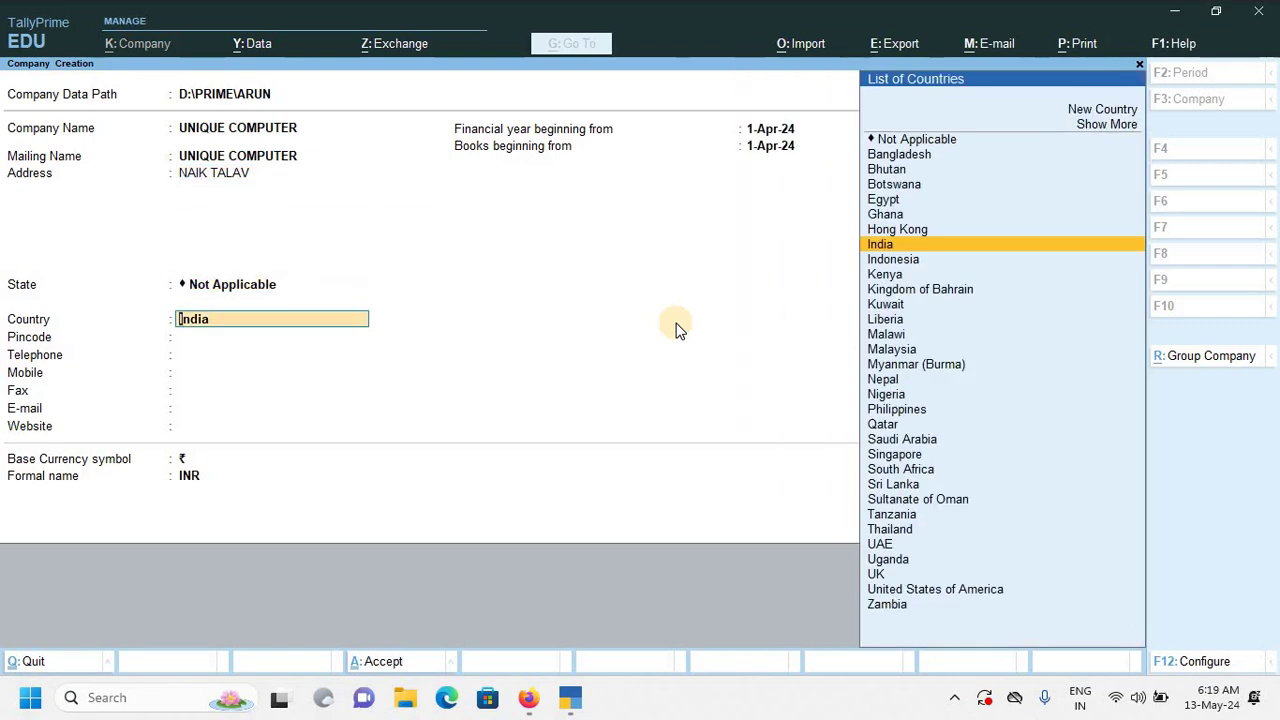
Set the state to Maharashtra and begin entering the pincode.
key(BackSpace)
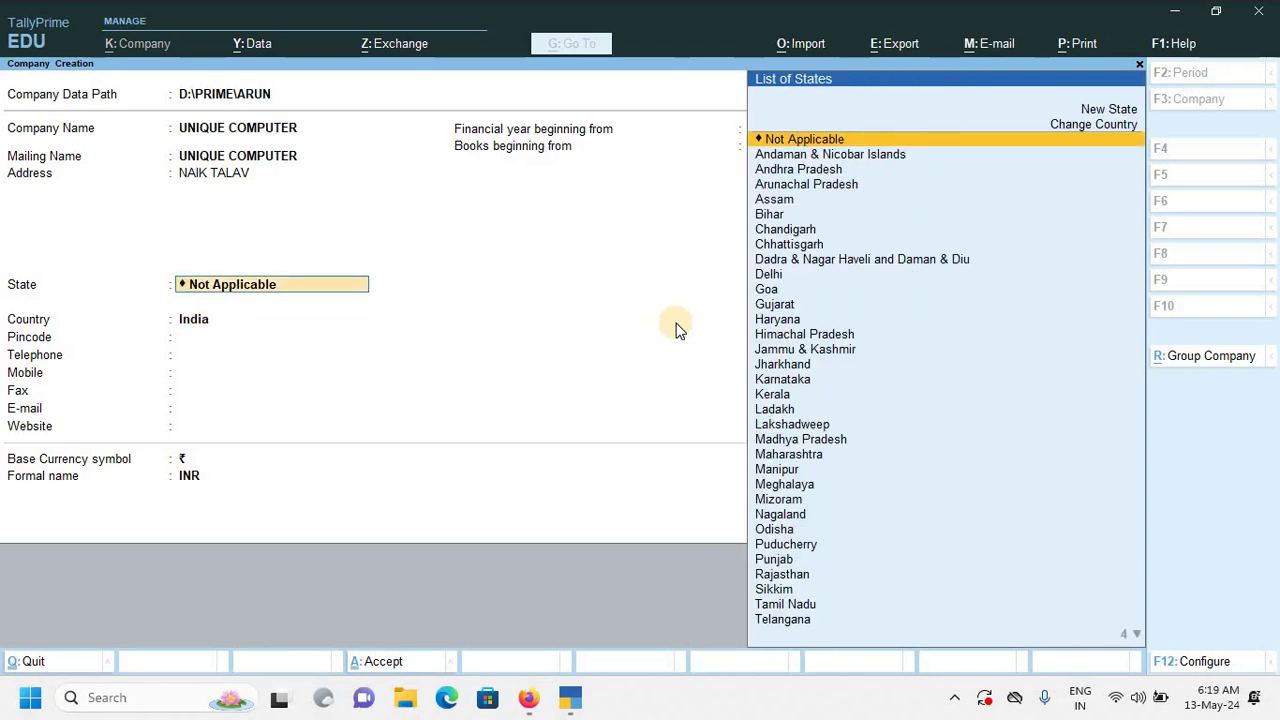
text(MA)
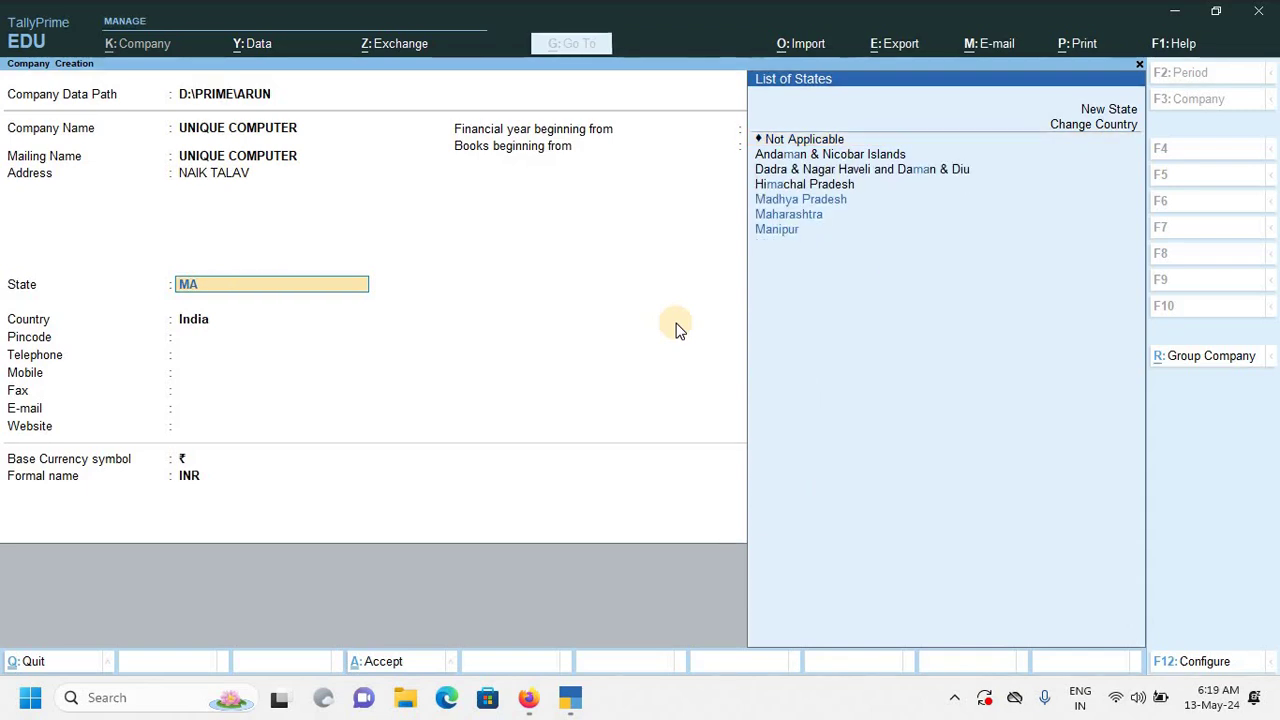
key(Down)
key(Return)
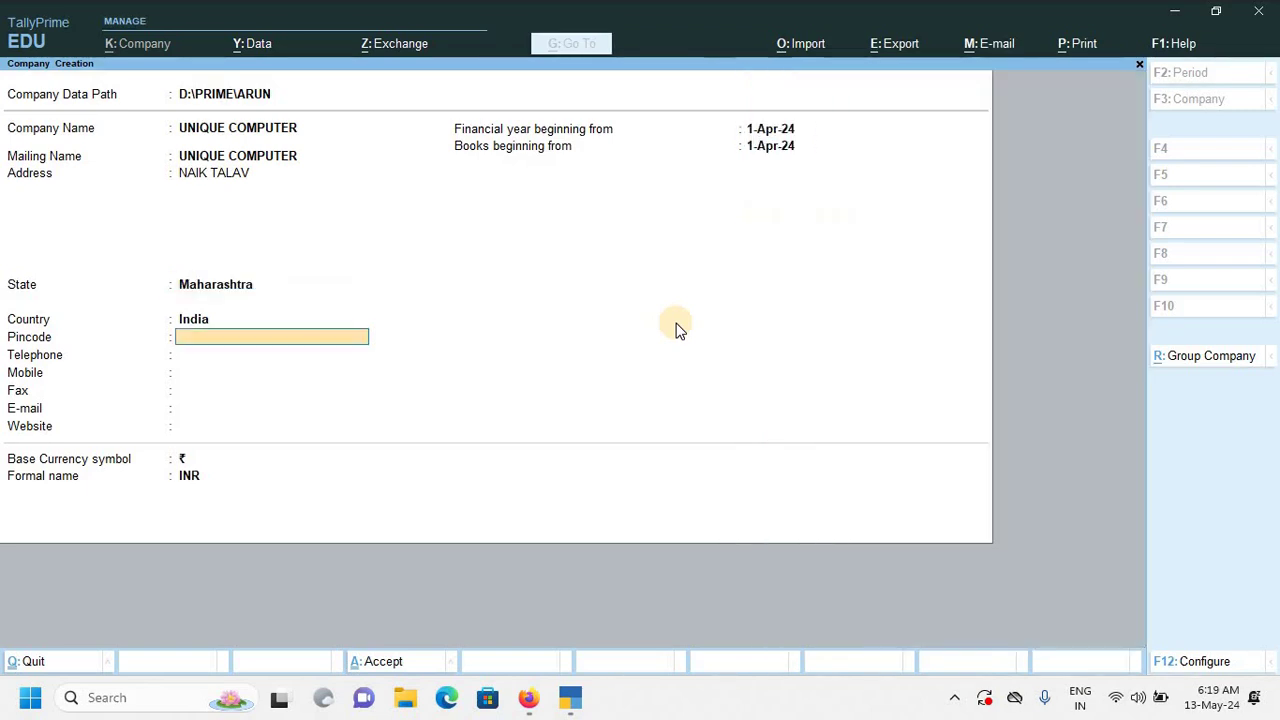
text(440002)
Complete the pincode, skip Telephone and Fax, and enter the company's mobile number and e-mail address.
key(Return)
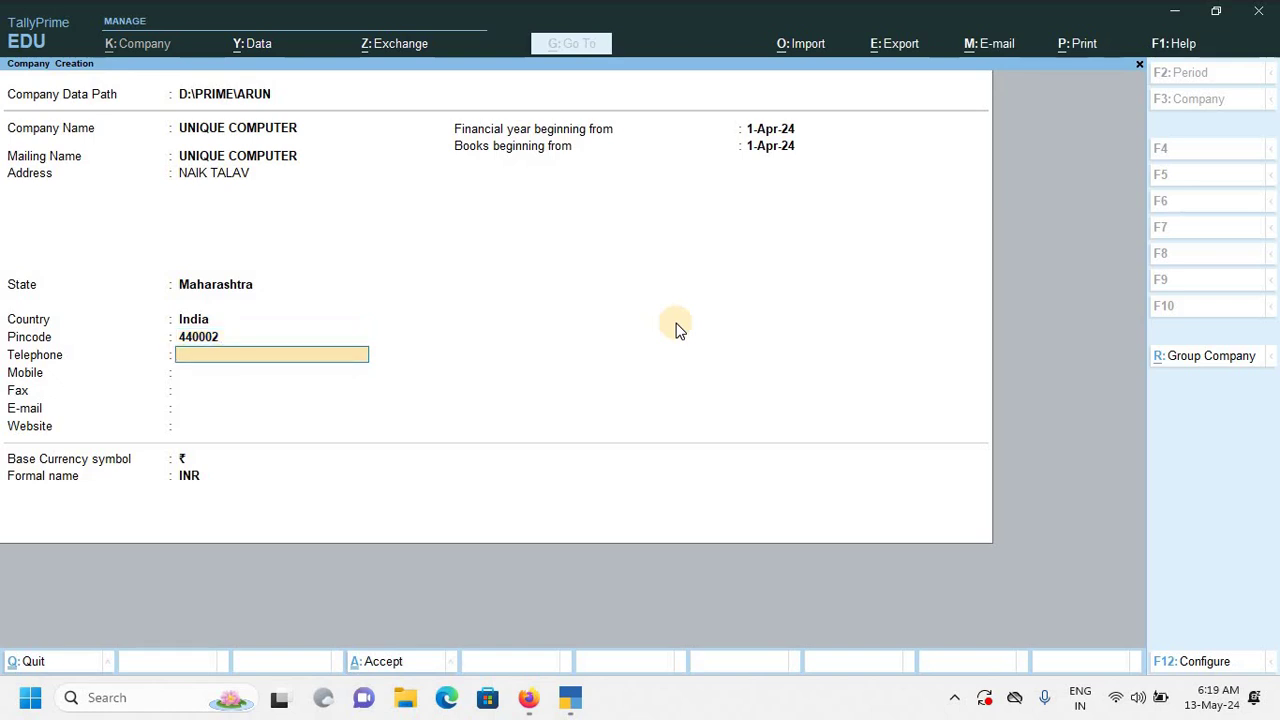
key(Return)
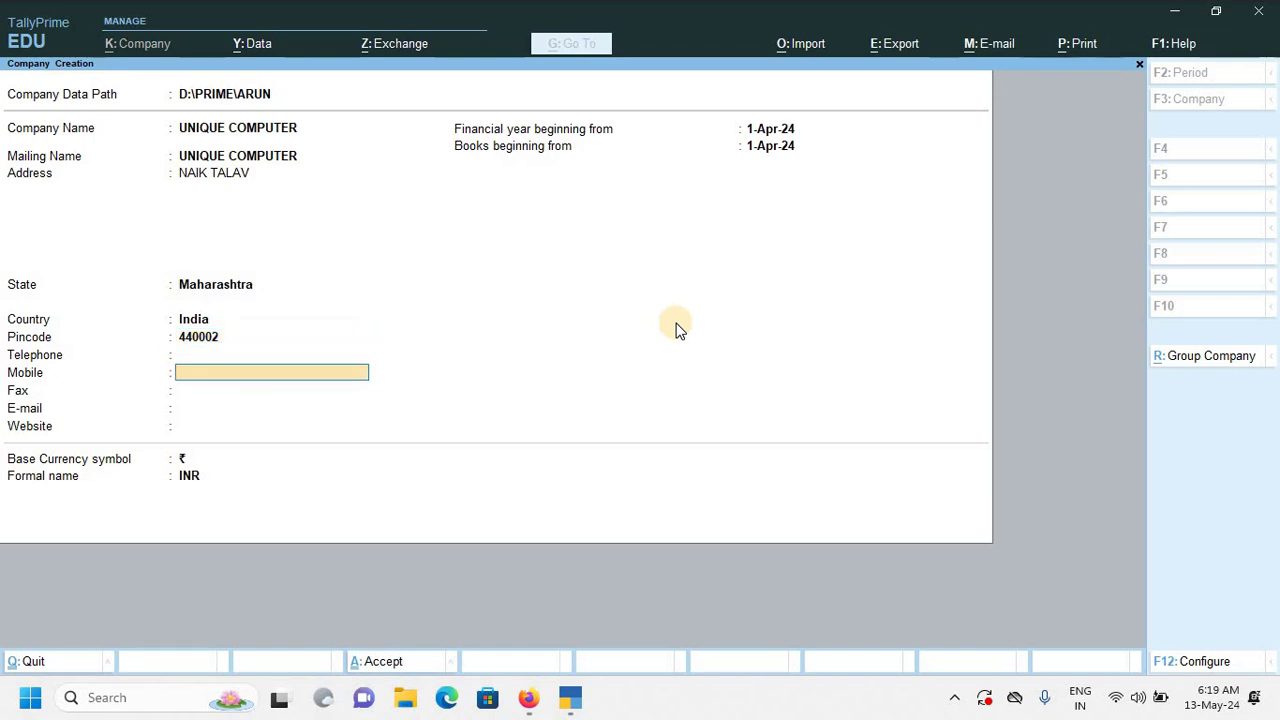
key(Return)
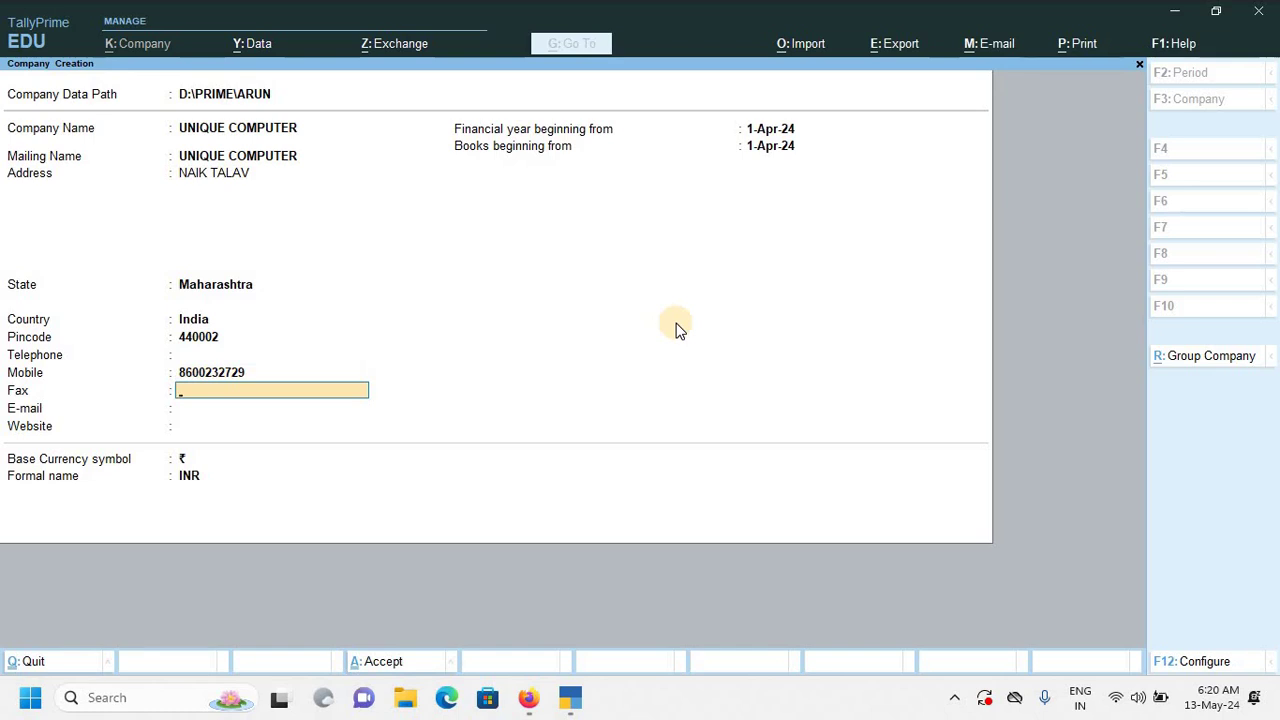
key(Return)
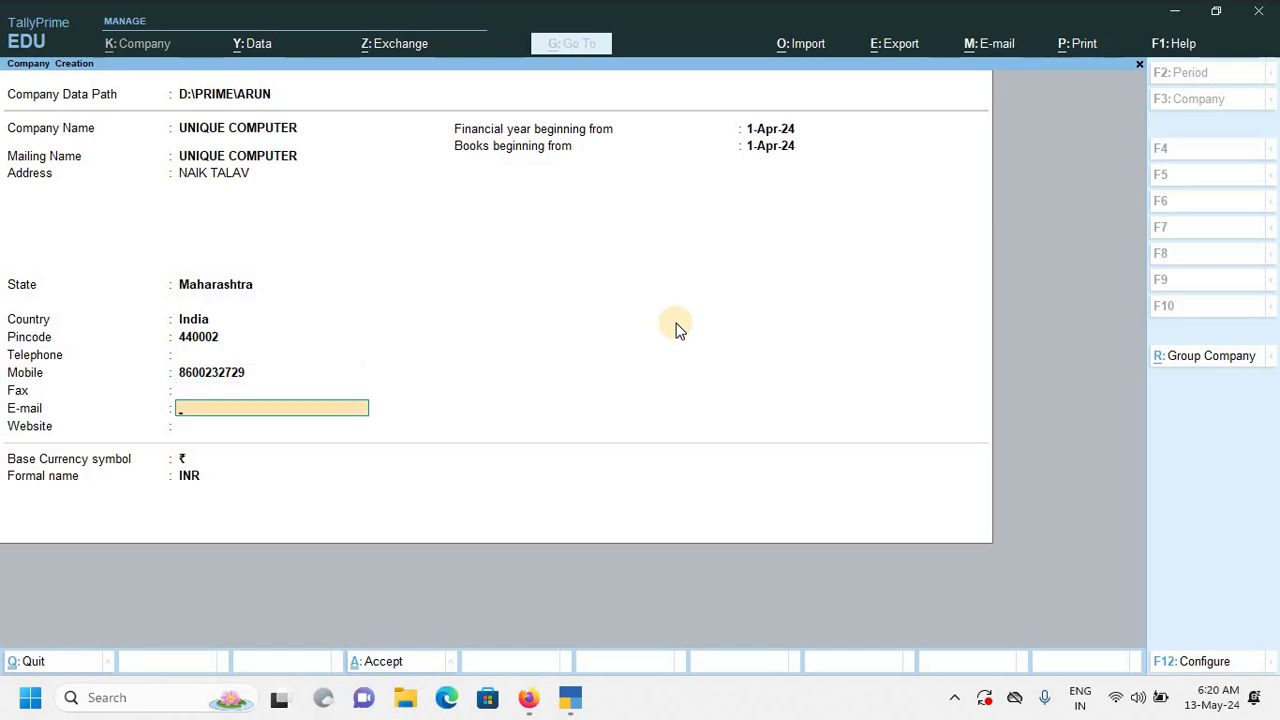
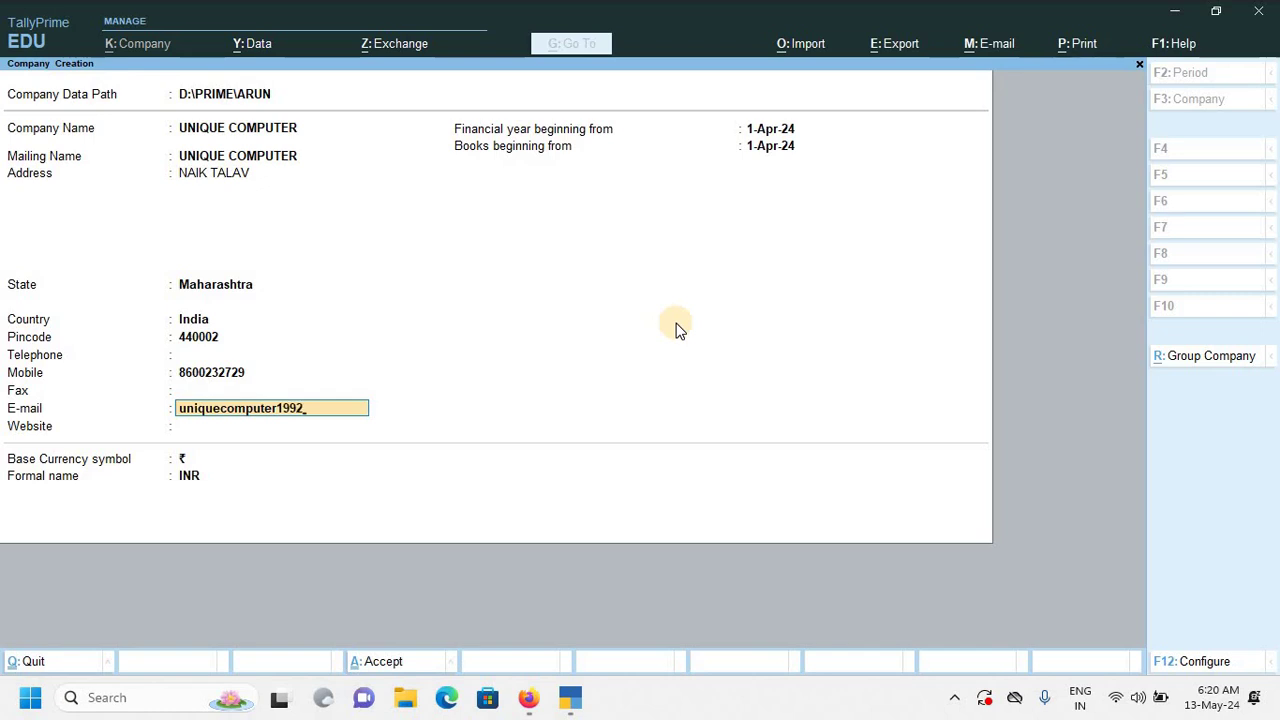
key(Return)
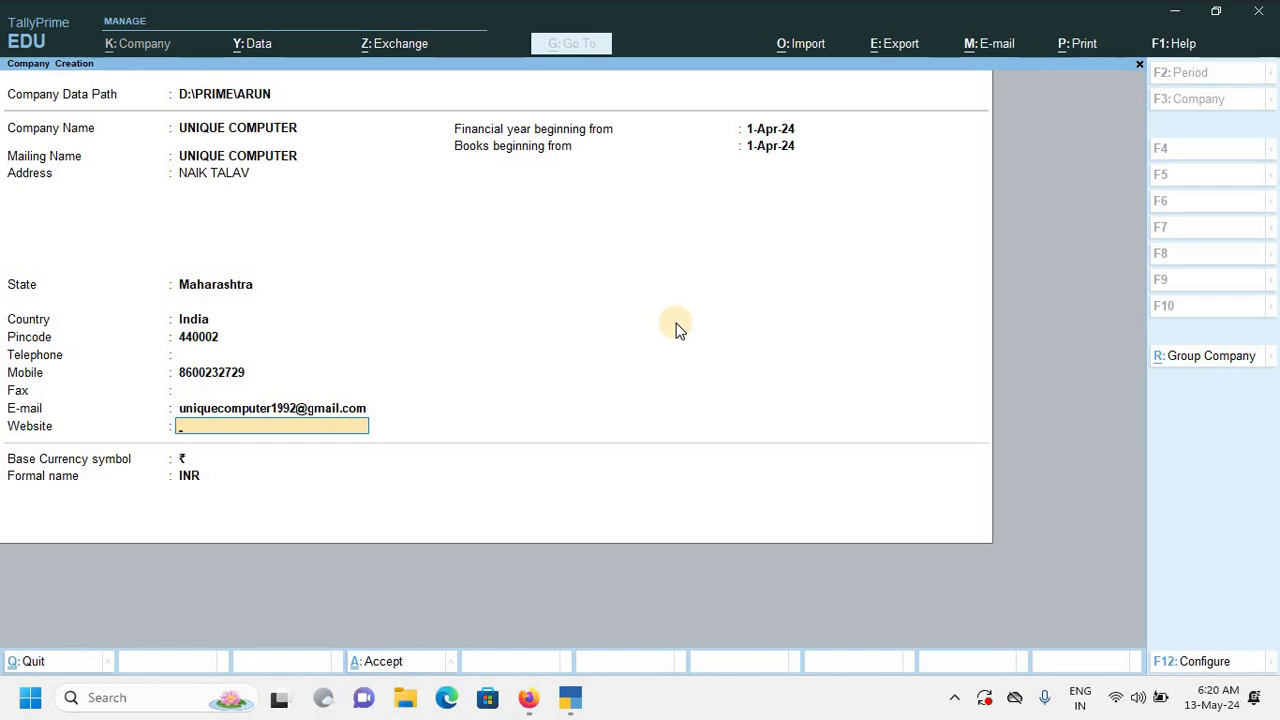
text(www.unique.comp)
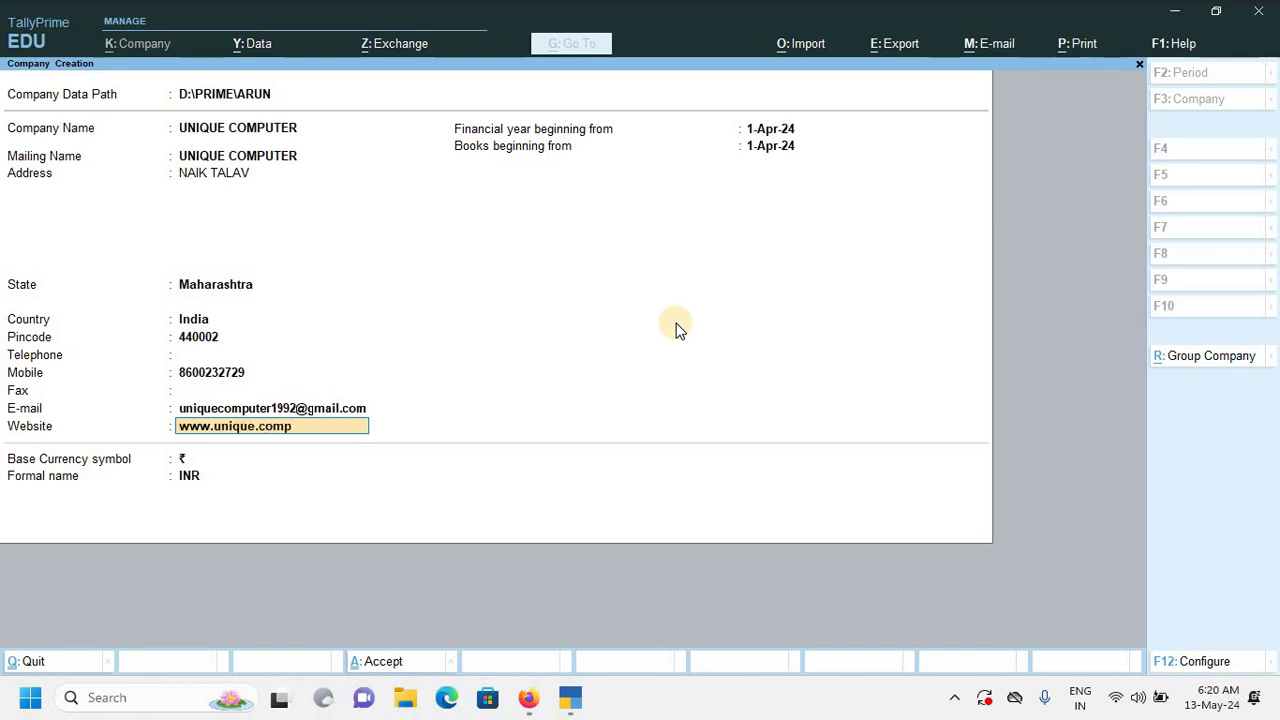
text(uter)
key(BackSpace)
text(com)
key(Return)
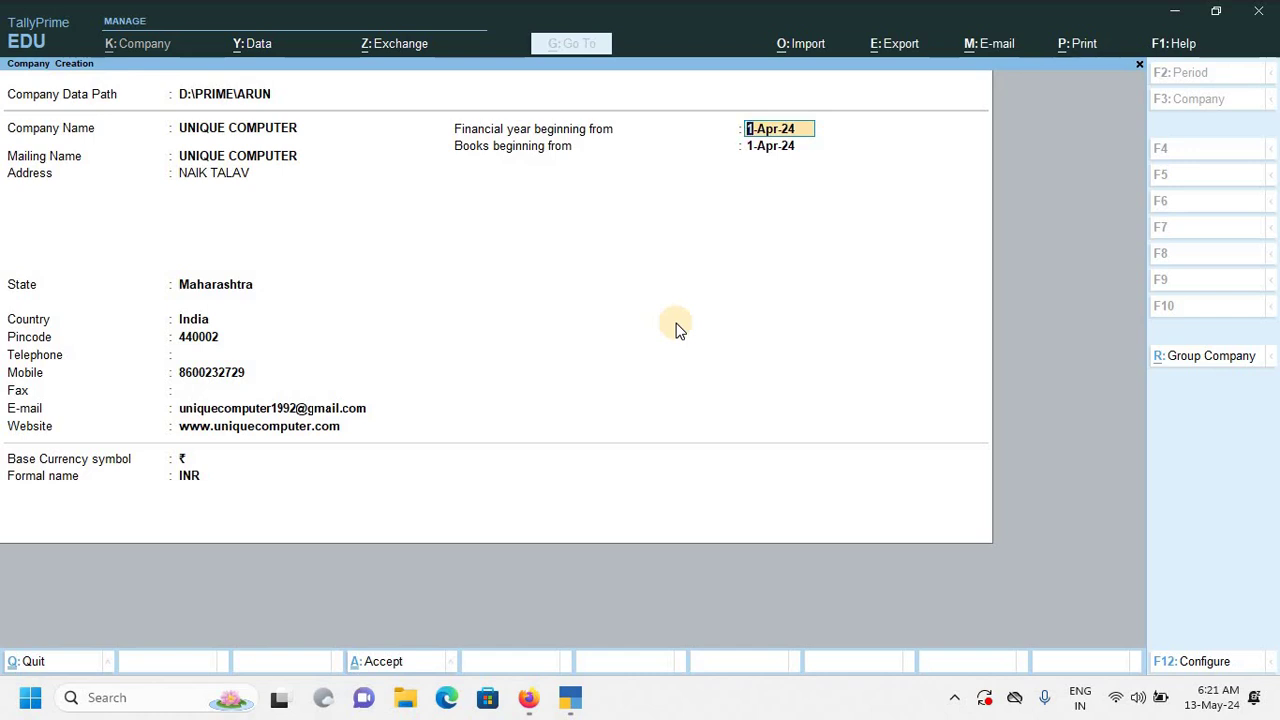
Accept the 1-Apr-24 financial year and books dates plus currency details, saving UNIQUE COMPUTER.
key(Return)
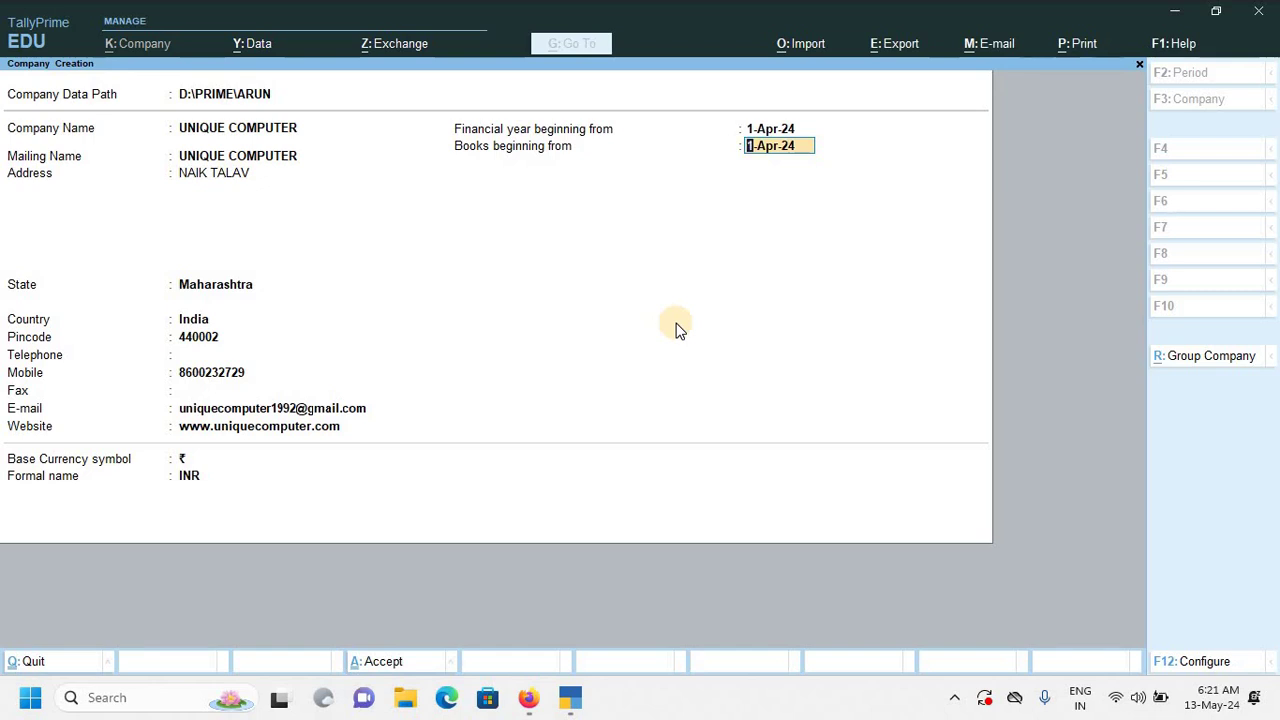
key(Return)
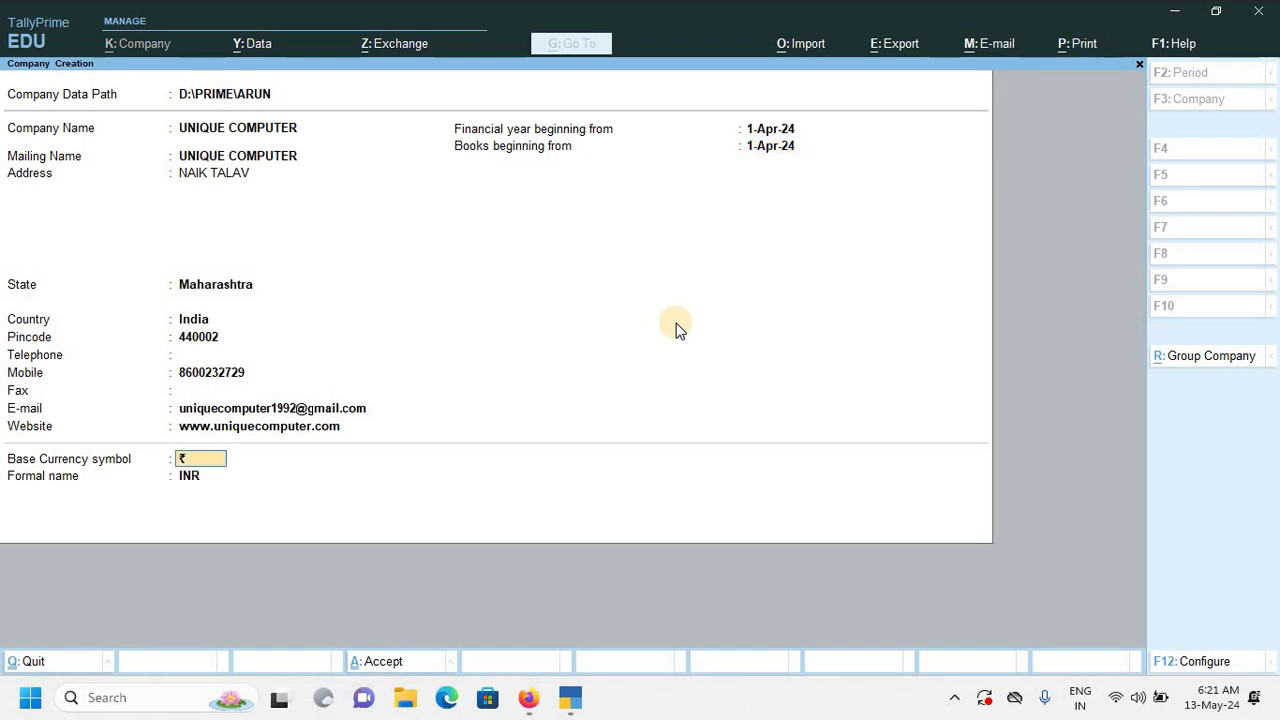
key(Return)
key(Return)
key(Return)
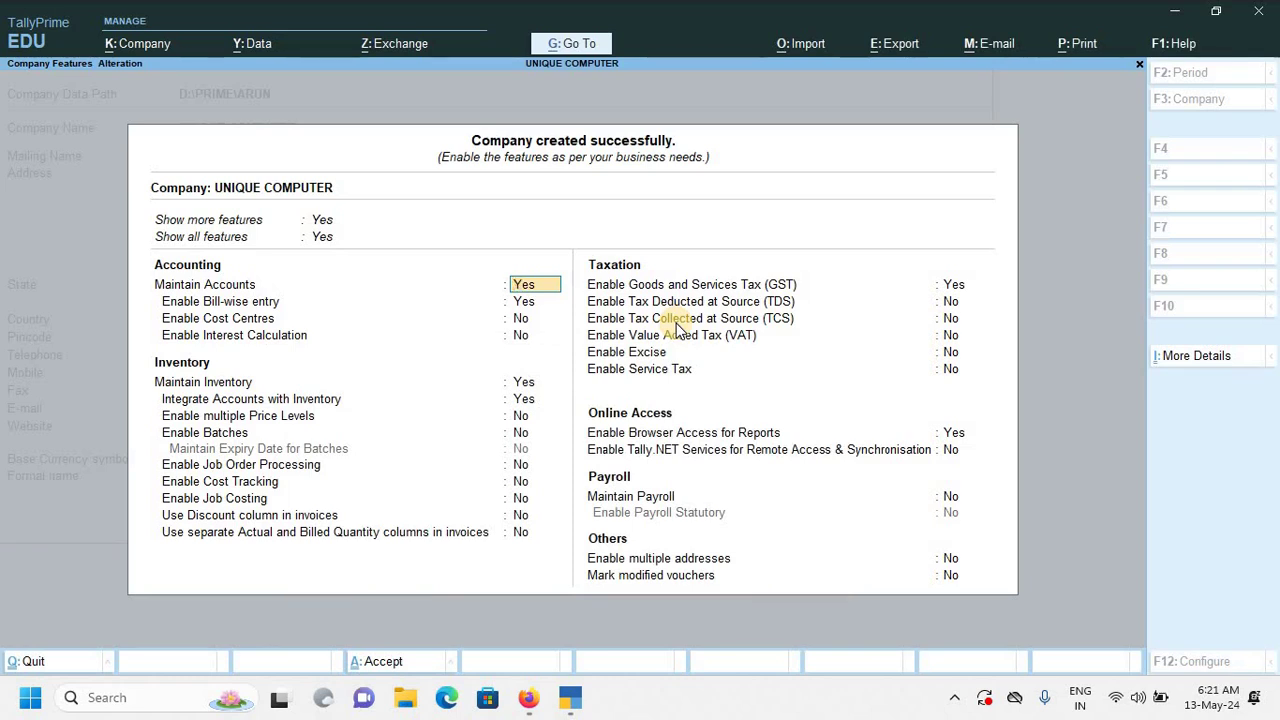
Keep default accounting and inventory features, leave GST enabled, and open the GST Details screen.
key(Up)
key(Up)
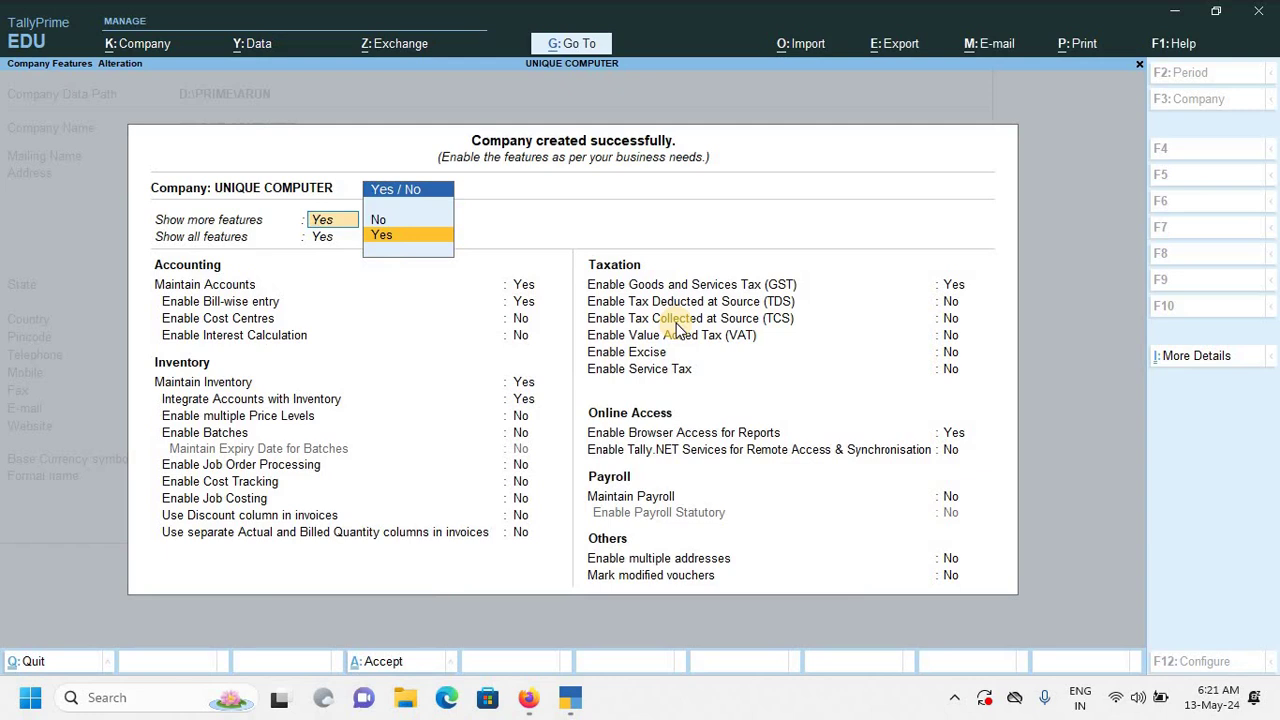
key(Return)
key(Return)
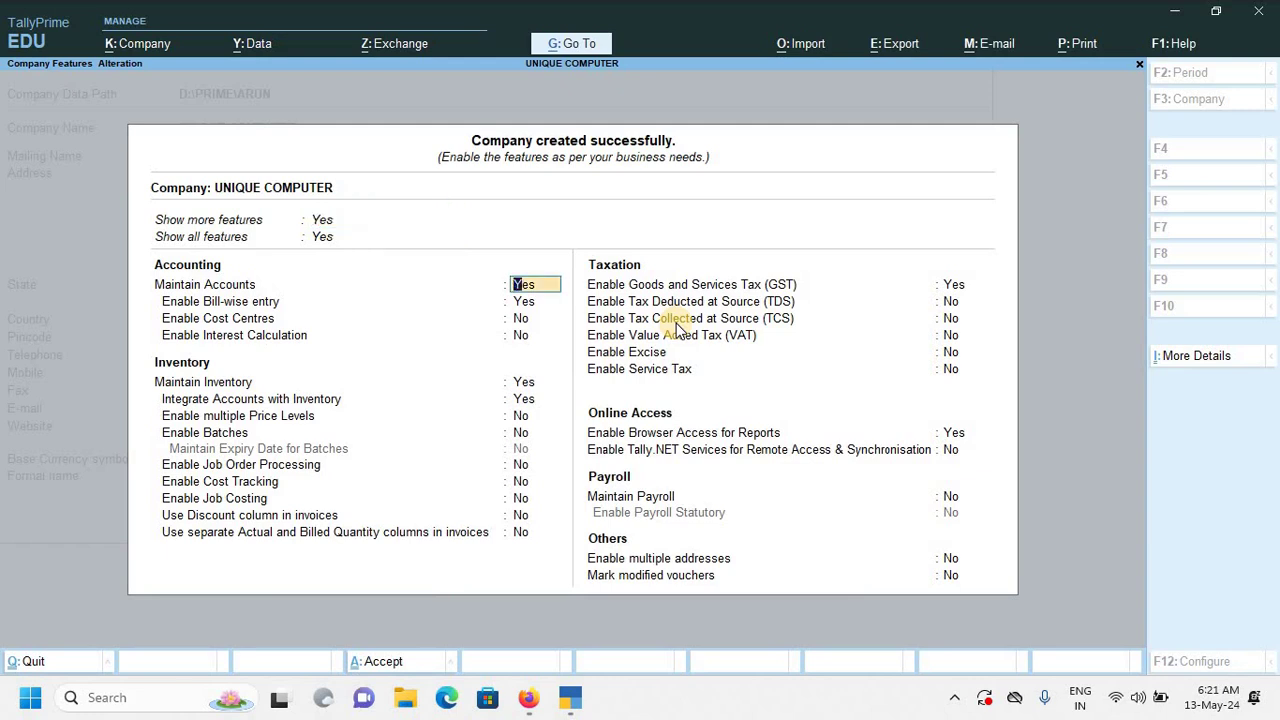
key(Return)
key(Return)
key(Return)
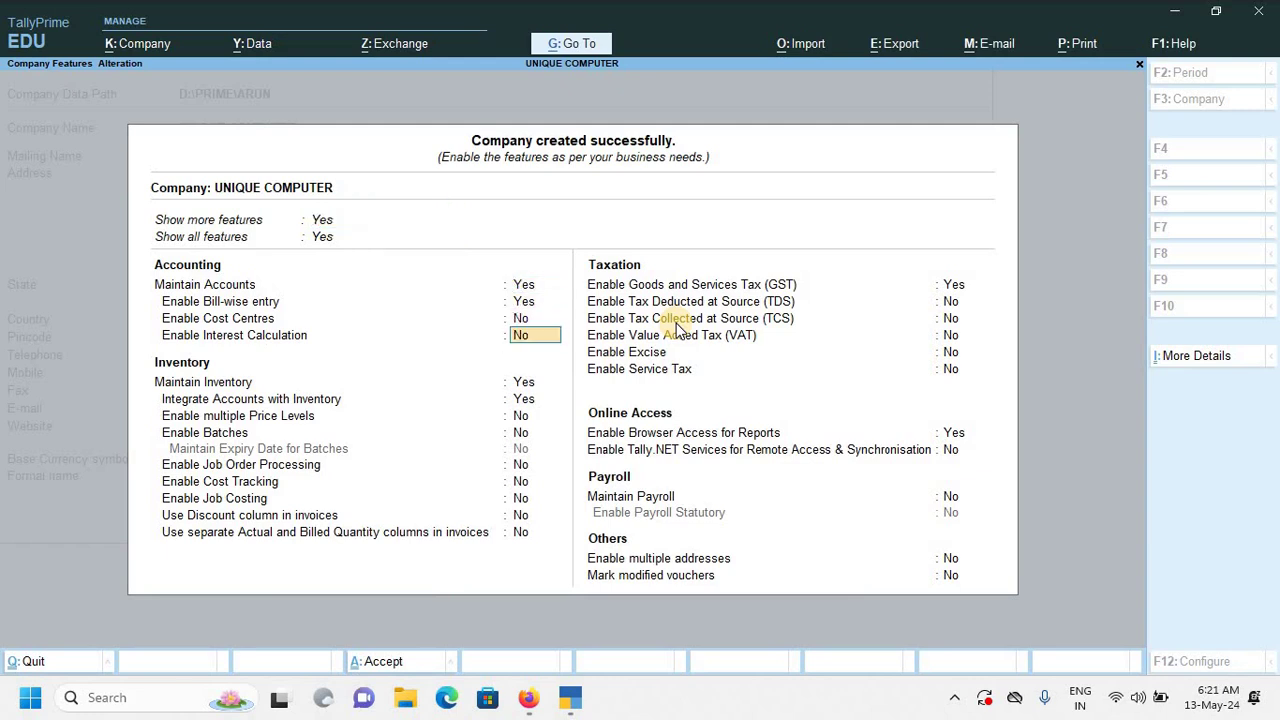
key(Return)
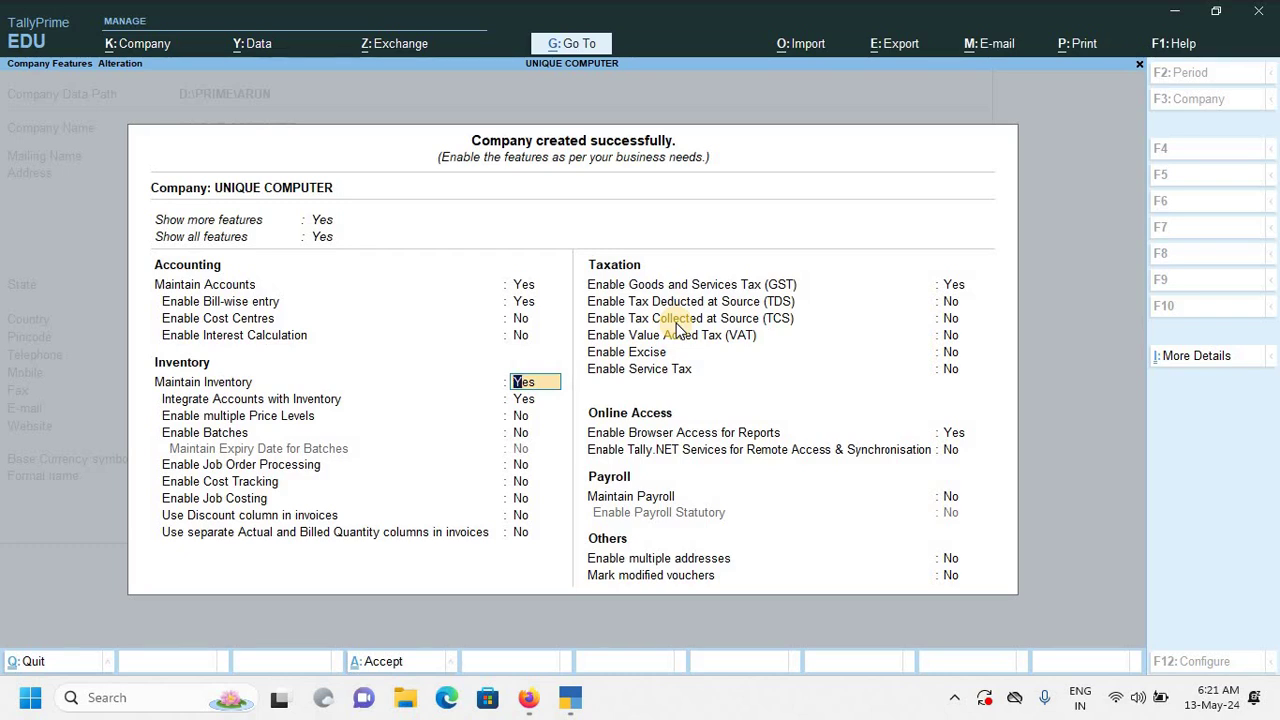
key(Return)
key(Return)
key(Return)
key(Return)
key(Return)
key(Return)
key(Return)
key(Return)
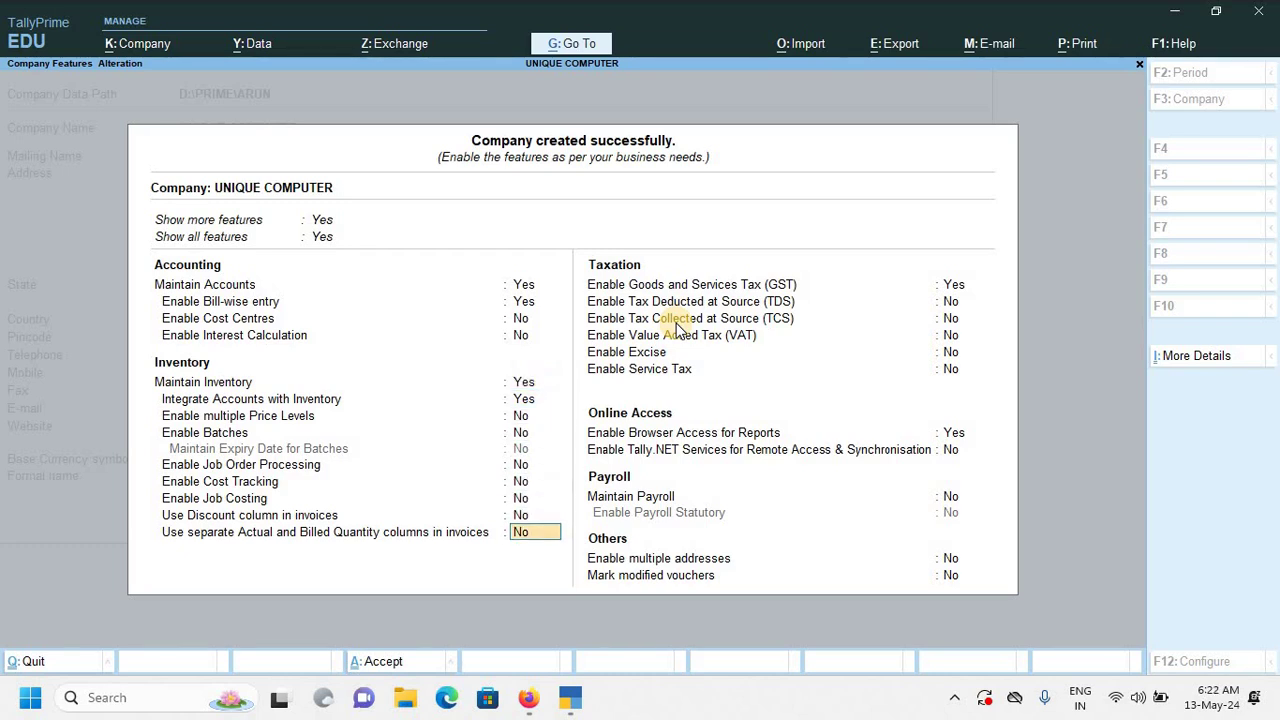
key(Return)
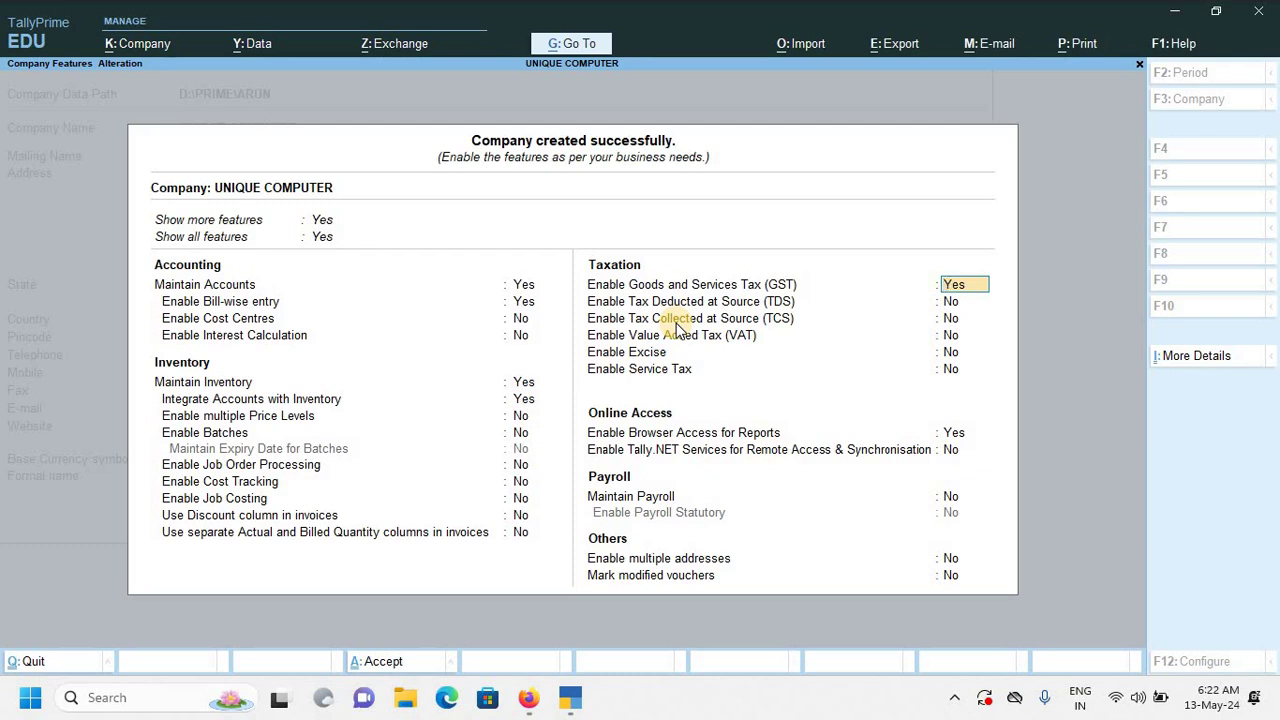
key(Return)
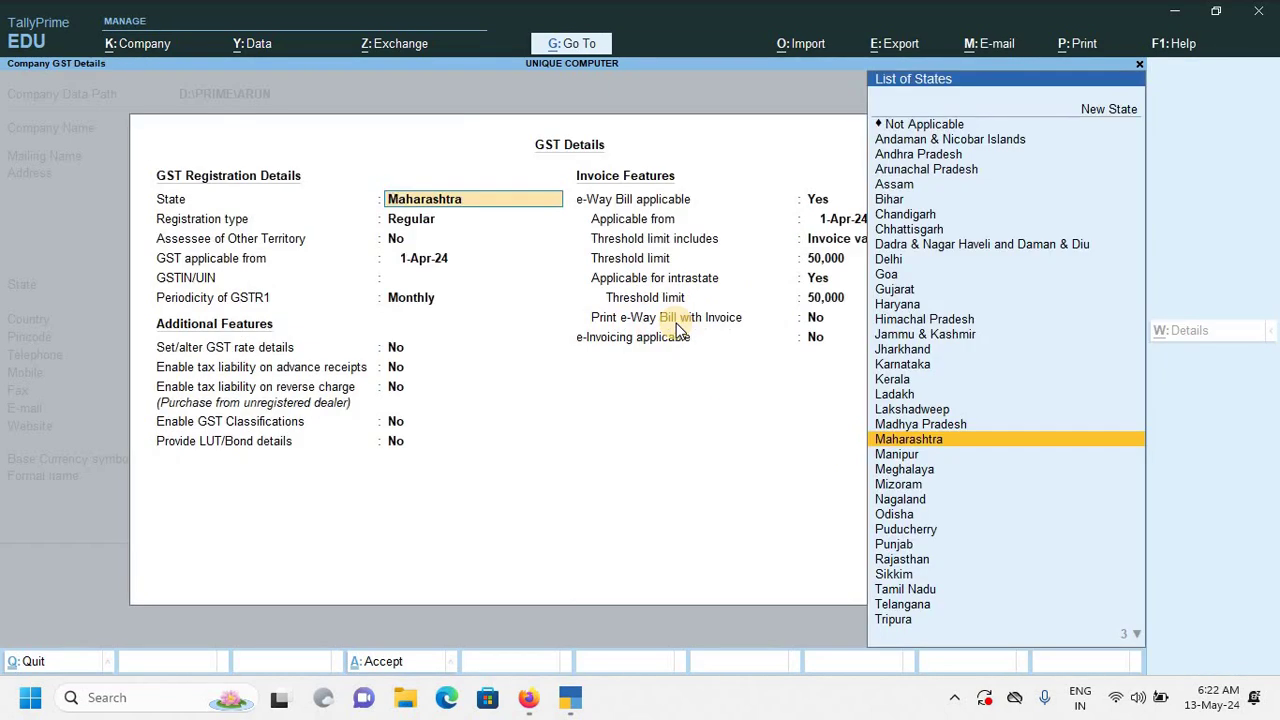
Accept Maharashtra as GST state, Regular registration, and No for Assessee of Other Territory.
key(Return)
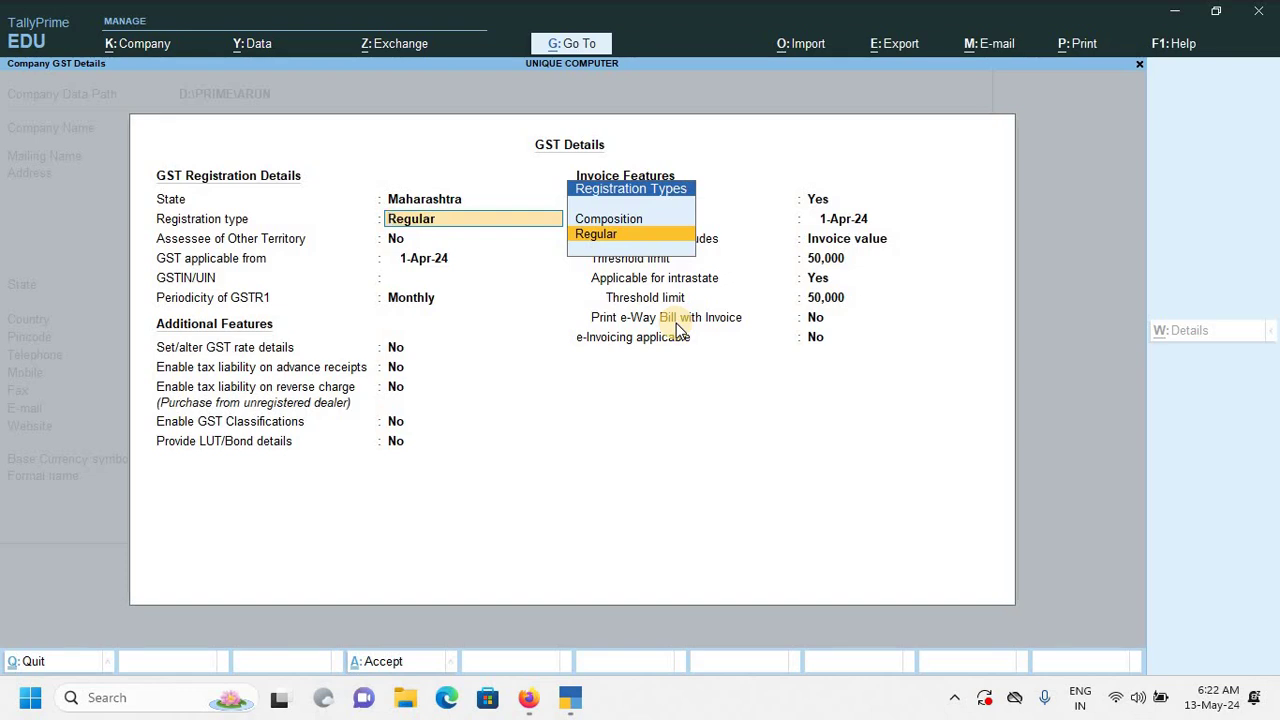
key(Return)
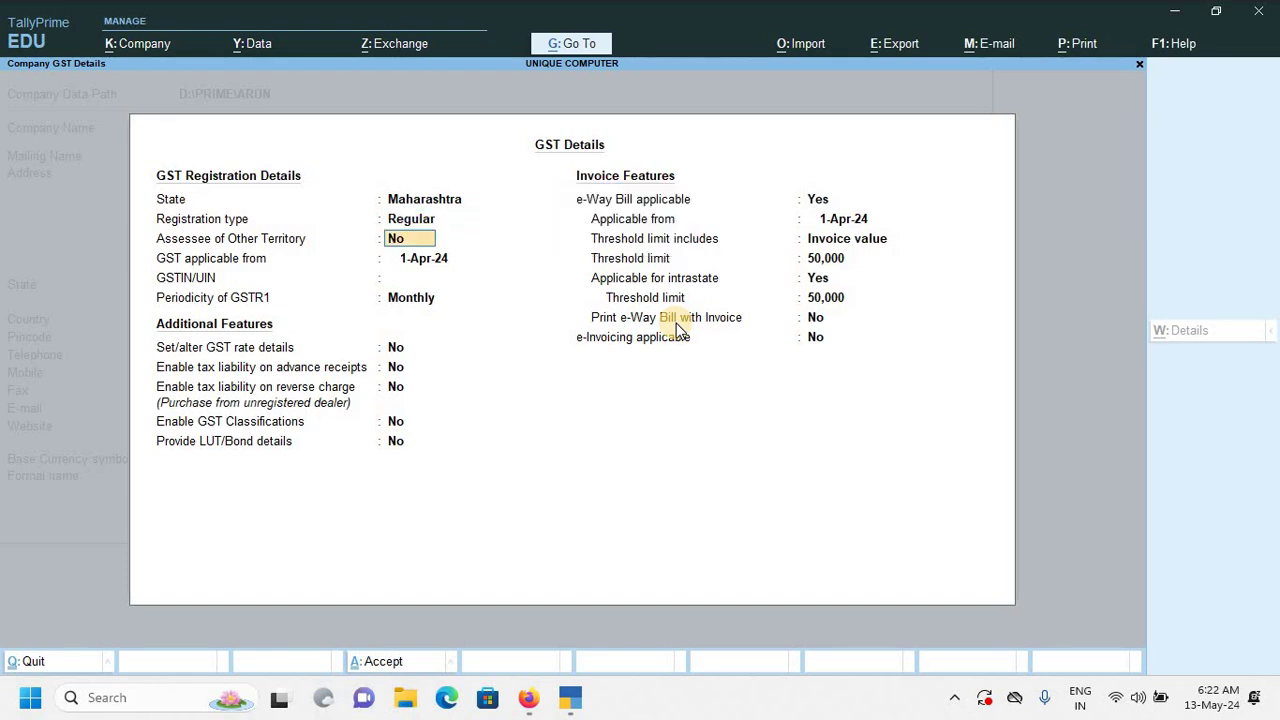
key(Return)
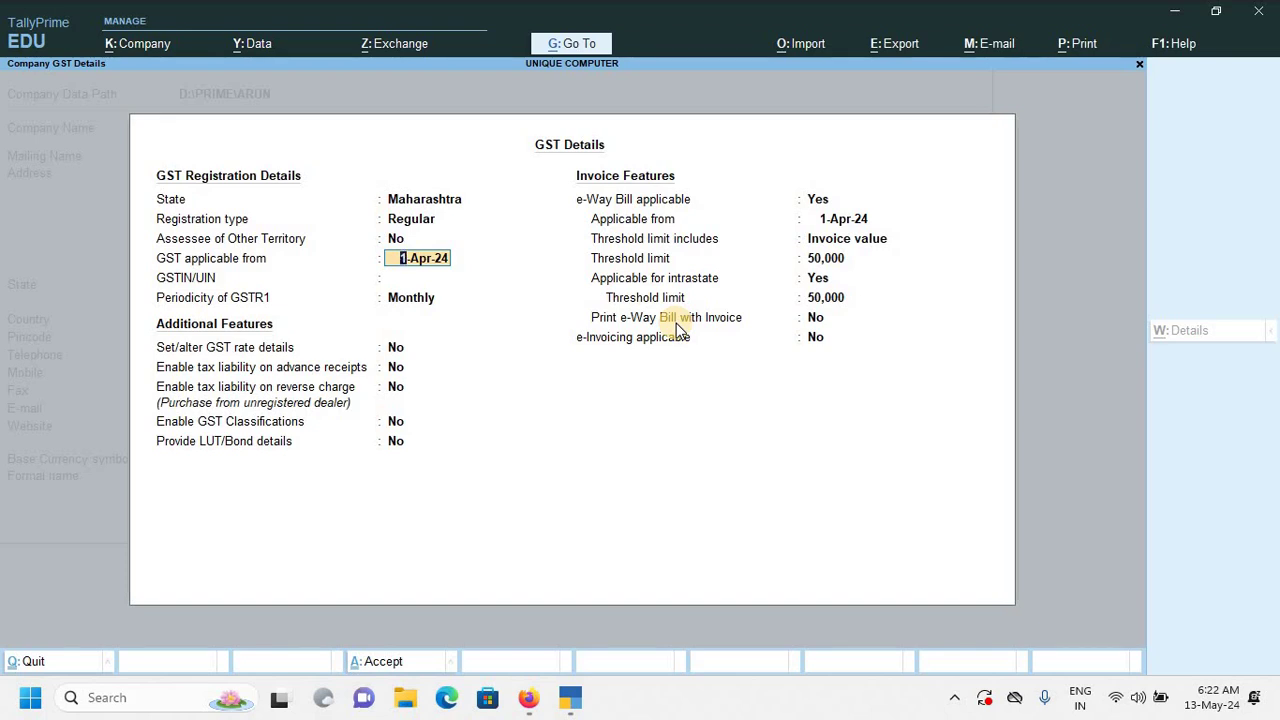
Set GST applicable from 1-Jul-17 and begin entering the company's GSTIN/UIN.
key(Return)
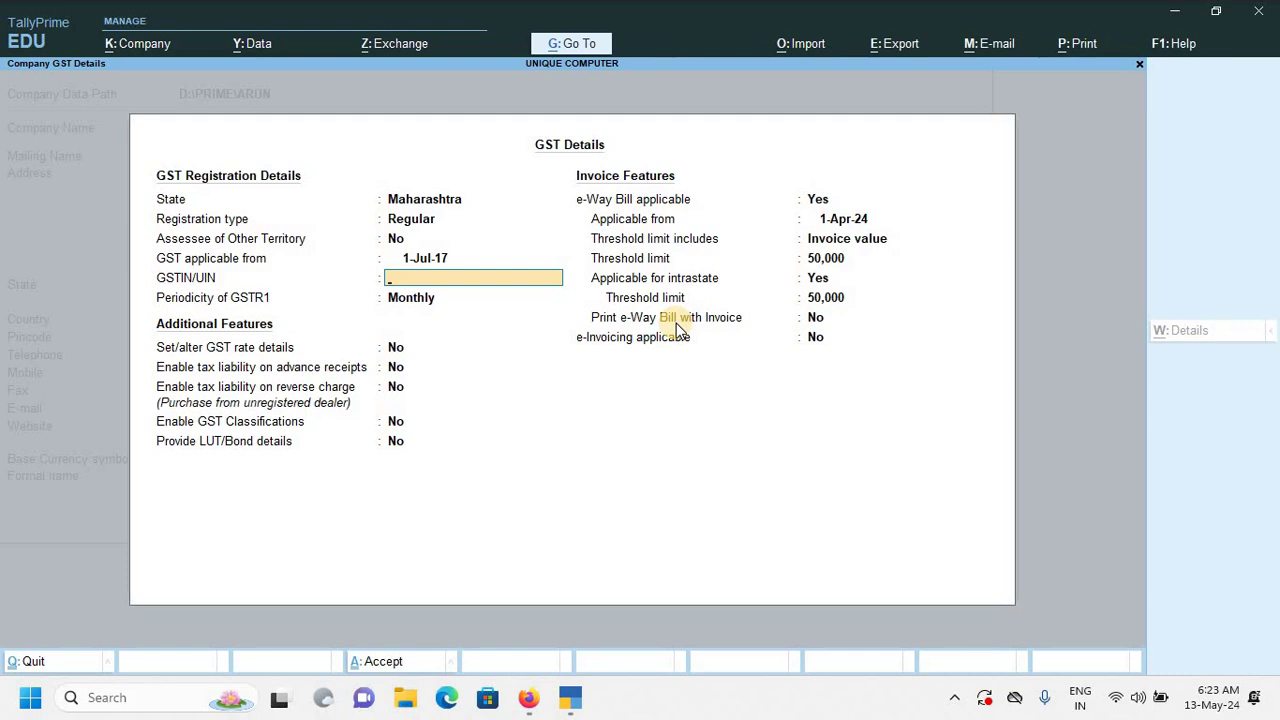
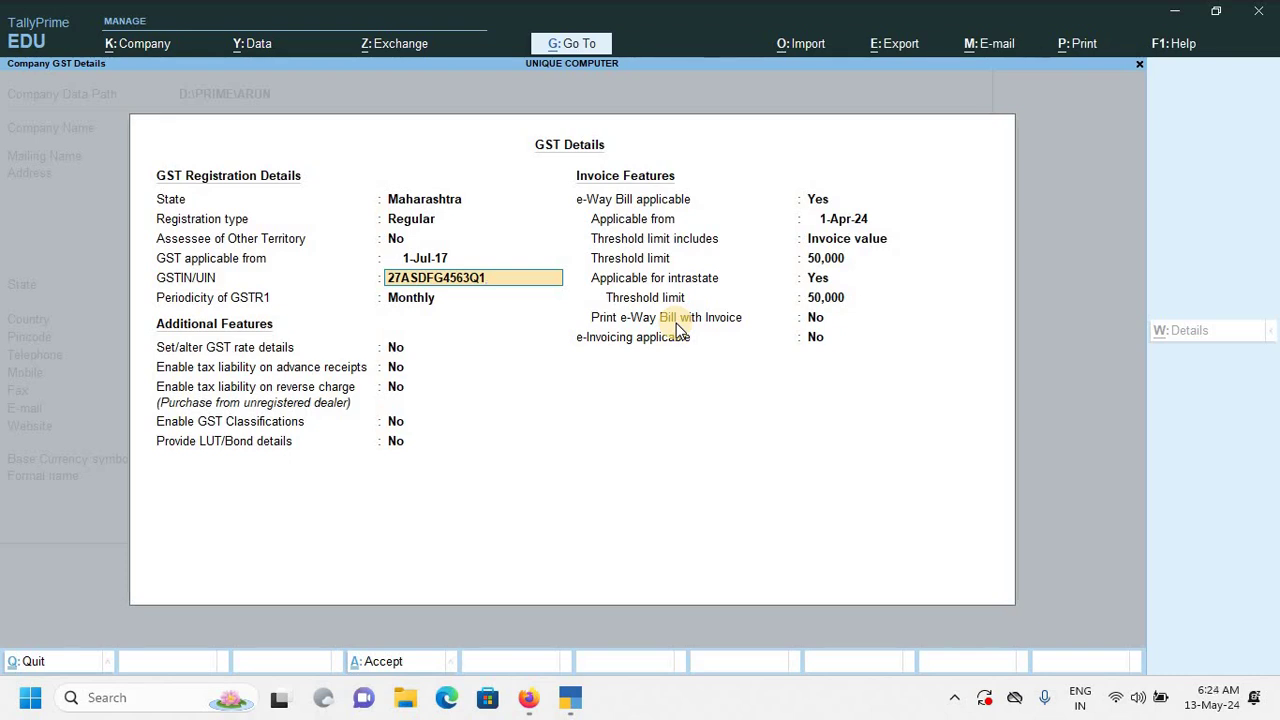
Complete the GSTIN/UIN and keep GSTR1 periodicity at Monthly.
text(Z)
text(1)
key(Return)
key(Return)
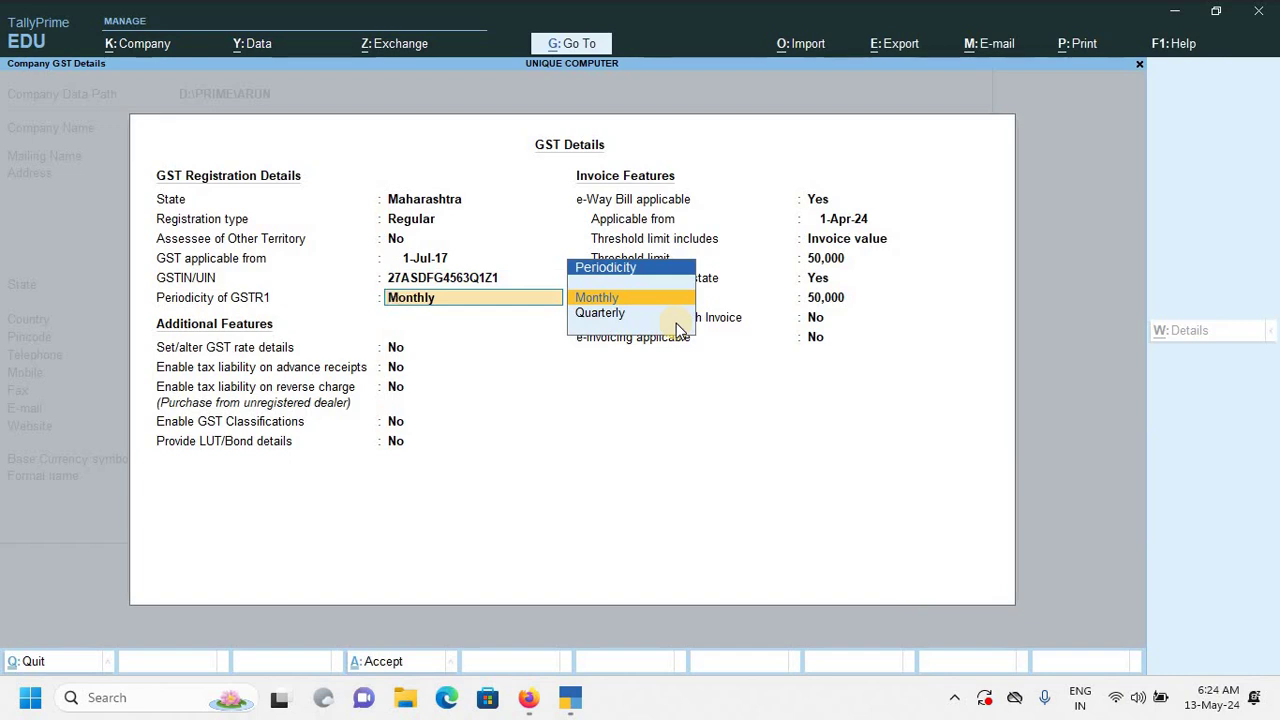
key(Down)
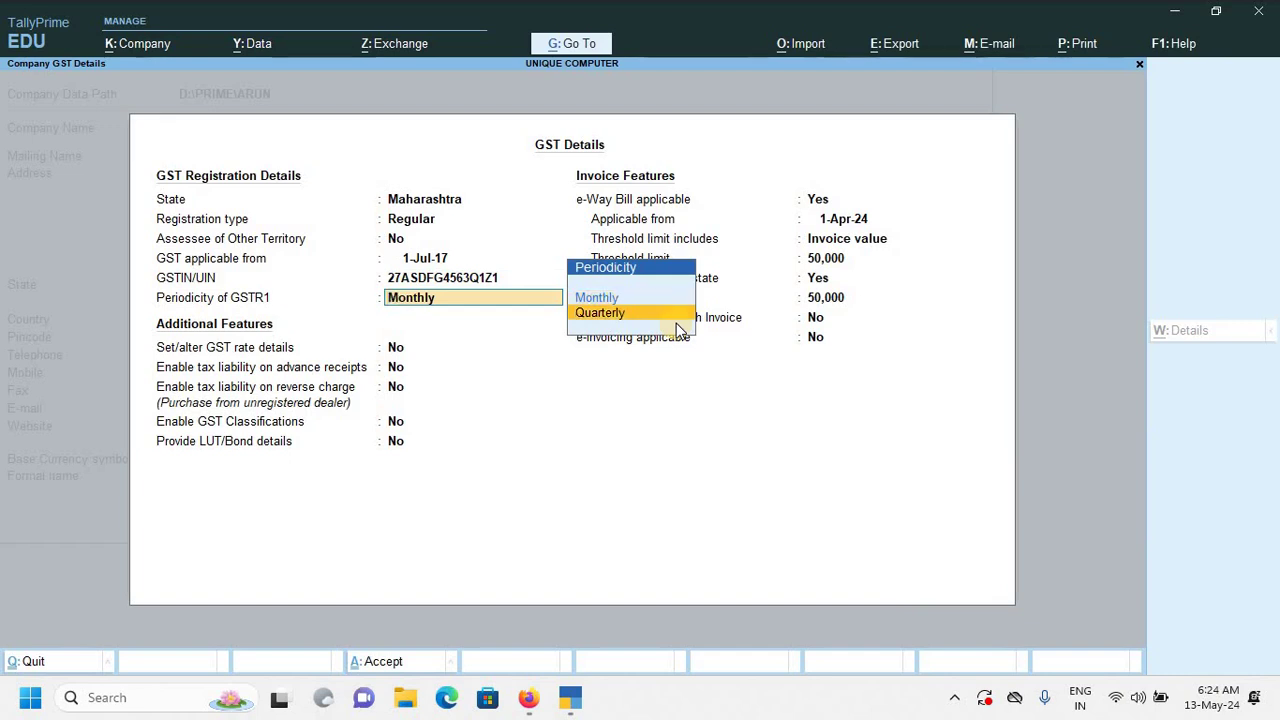
key(Up)
Leave additional GST features at No and set e-Way Bill applicable to No.
key(Return)
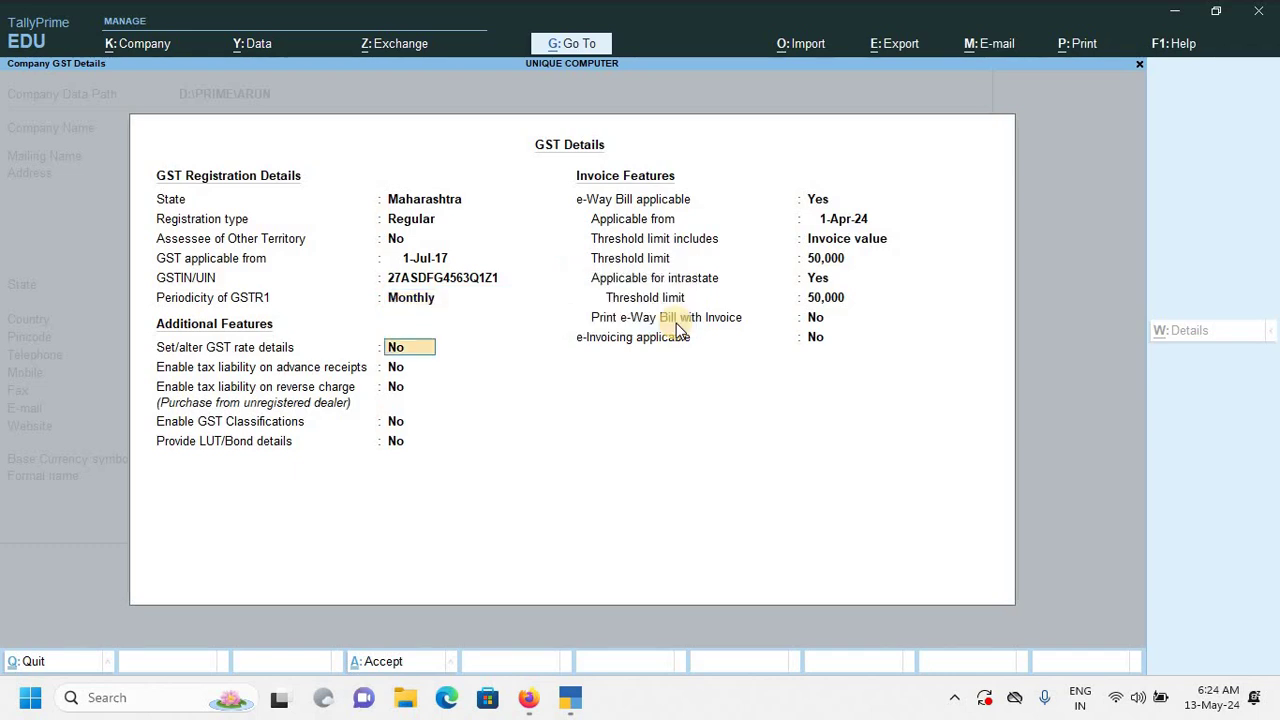
key(Return)
key(Return)
key(Return)
key(Return)
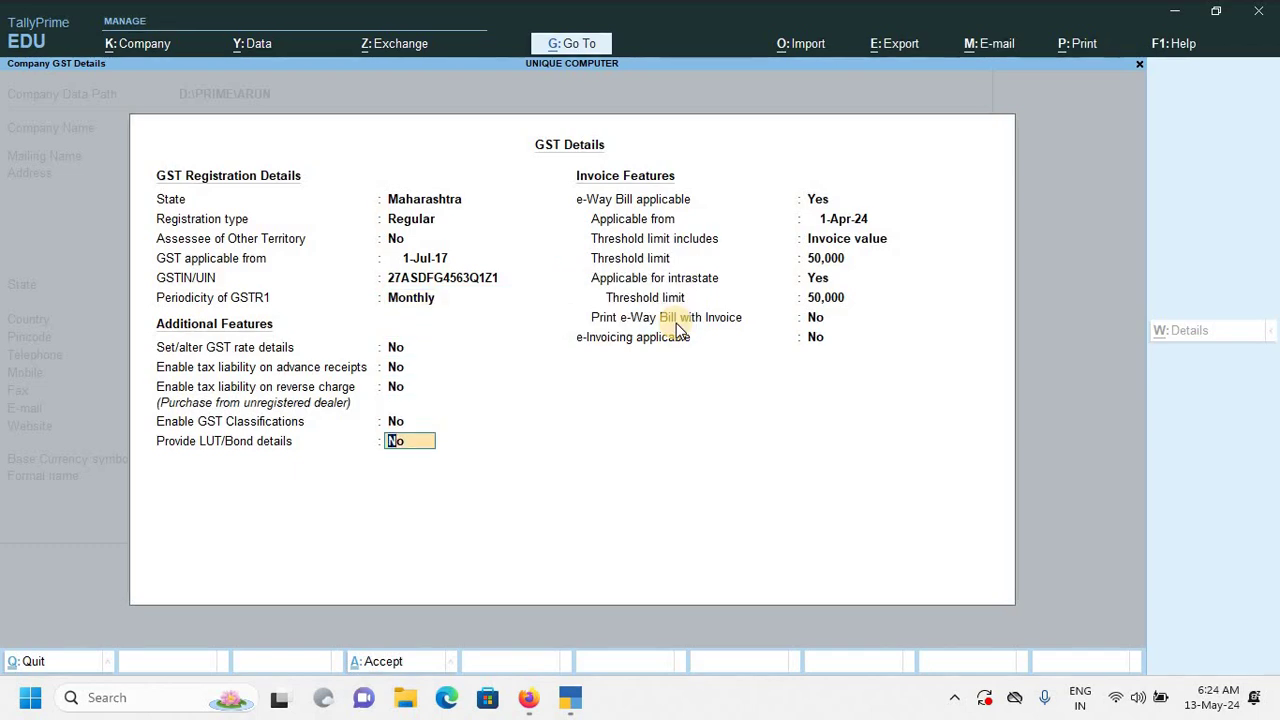
key(Return)
text(no)
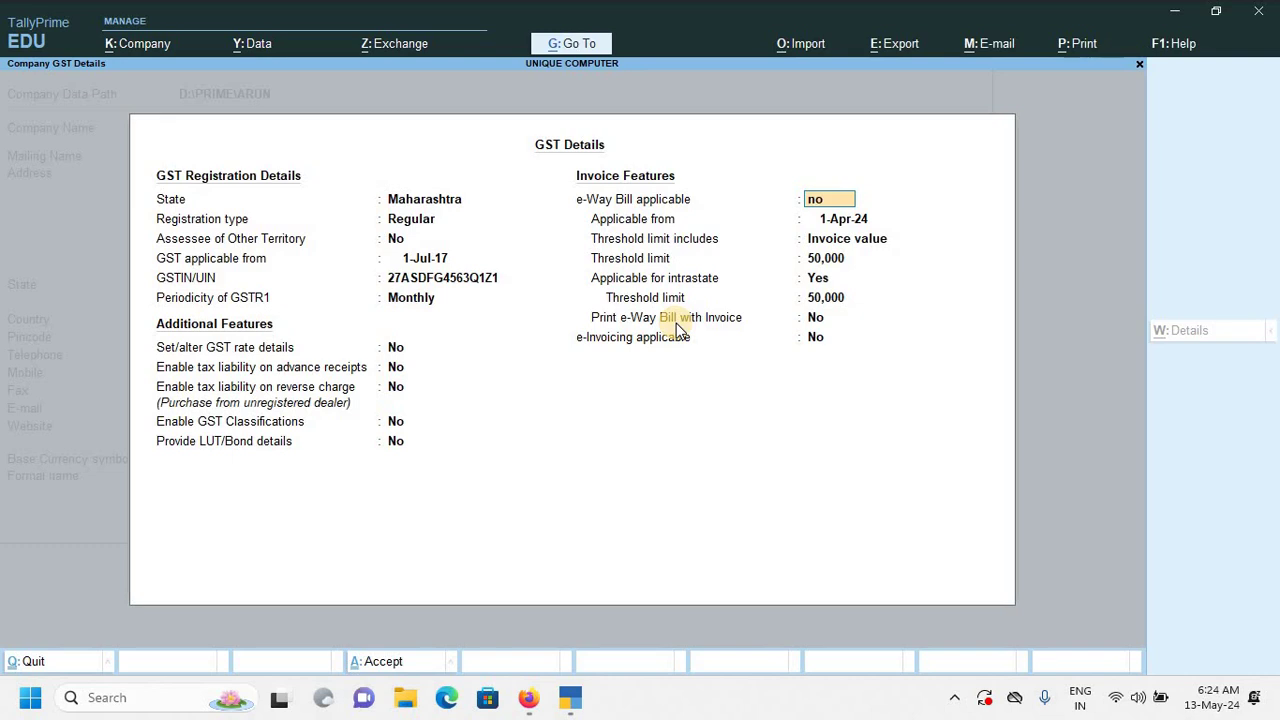
key(Return)
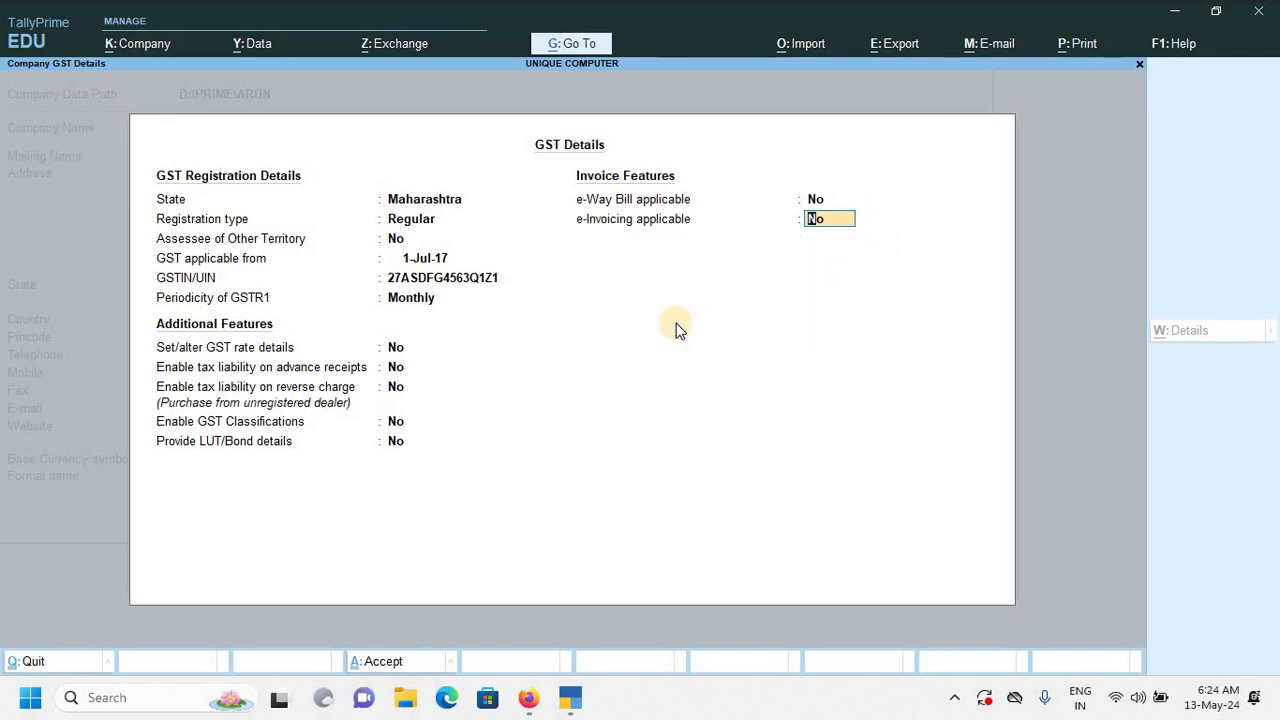
key(Return)
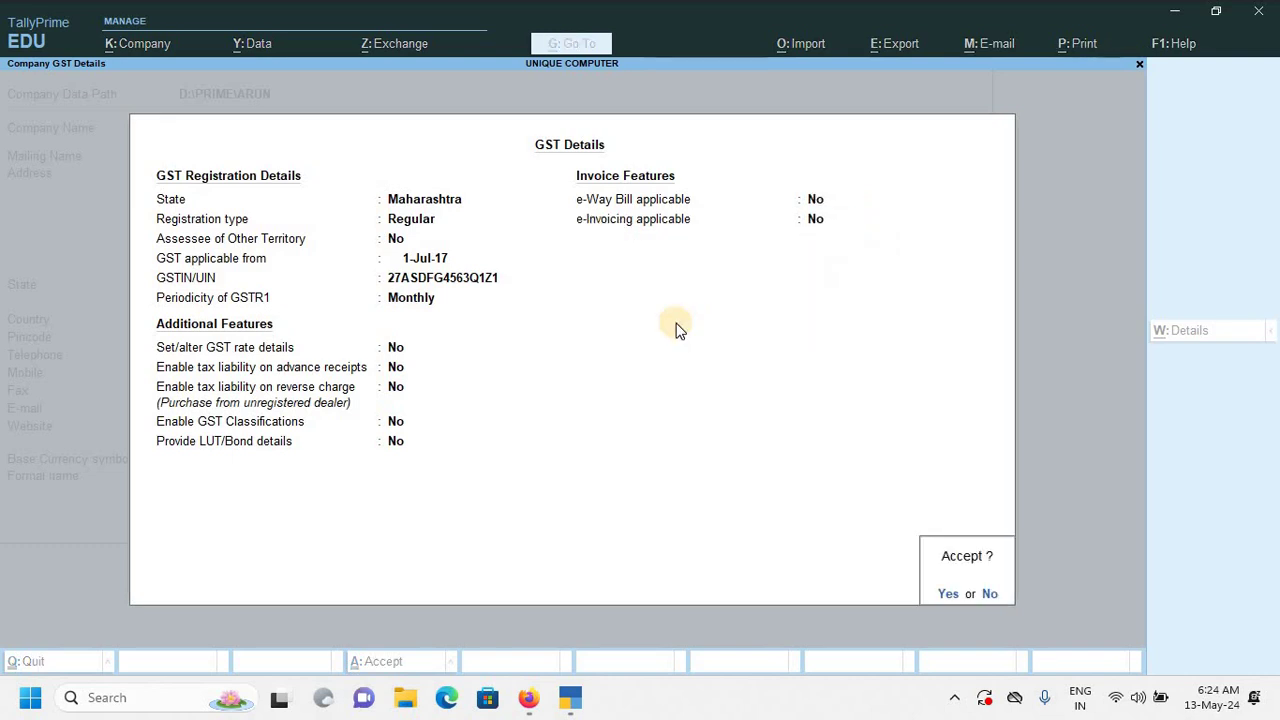
Accept the GST details and keep the default company features for UNIQUE COMPUTER.
key(Return)
key(Return)
key(Return)
key(Return)
key(Return)
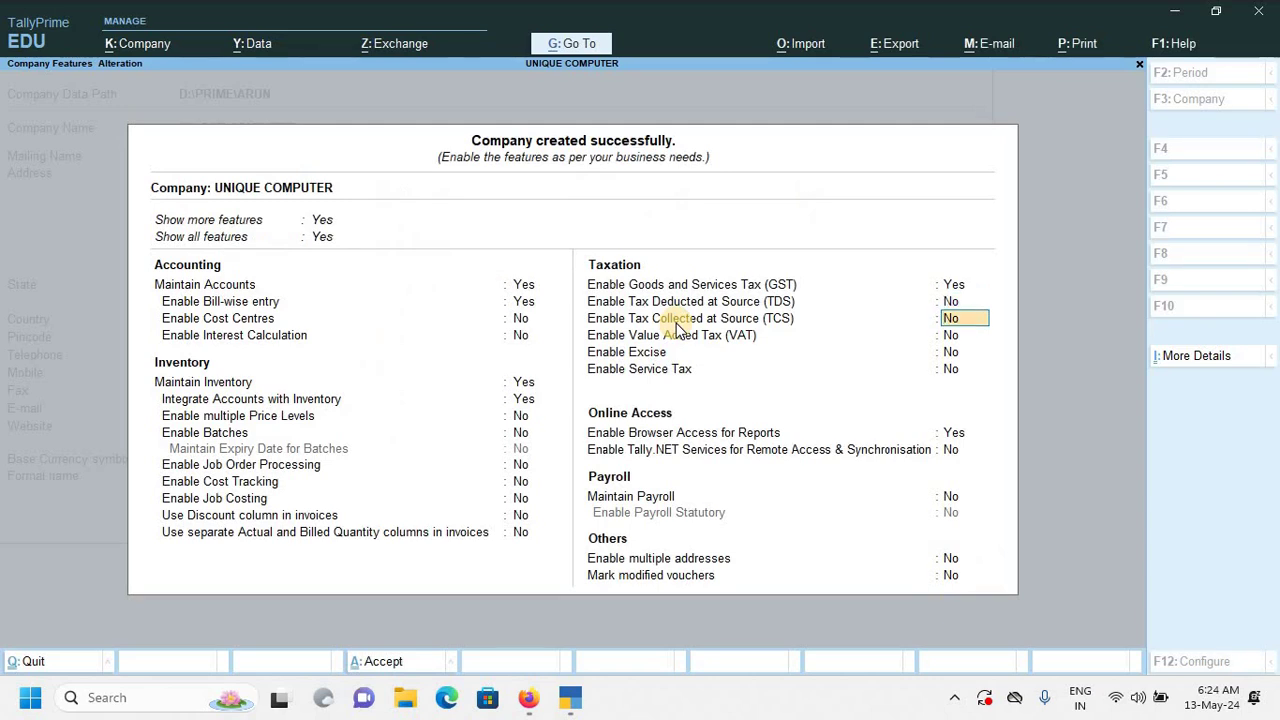
key(Return)
key(Return)
key(Return)
key(Return)
key(Return)
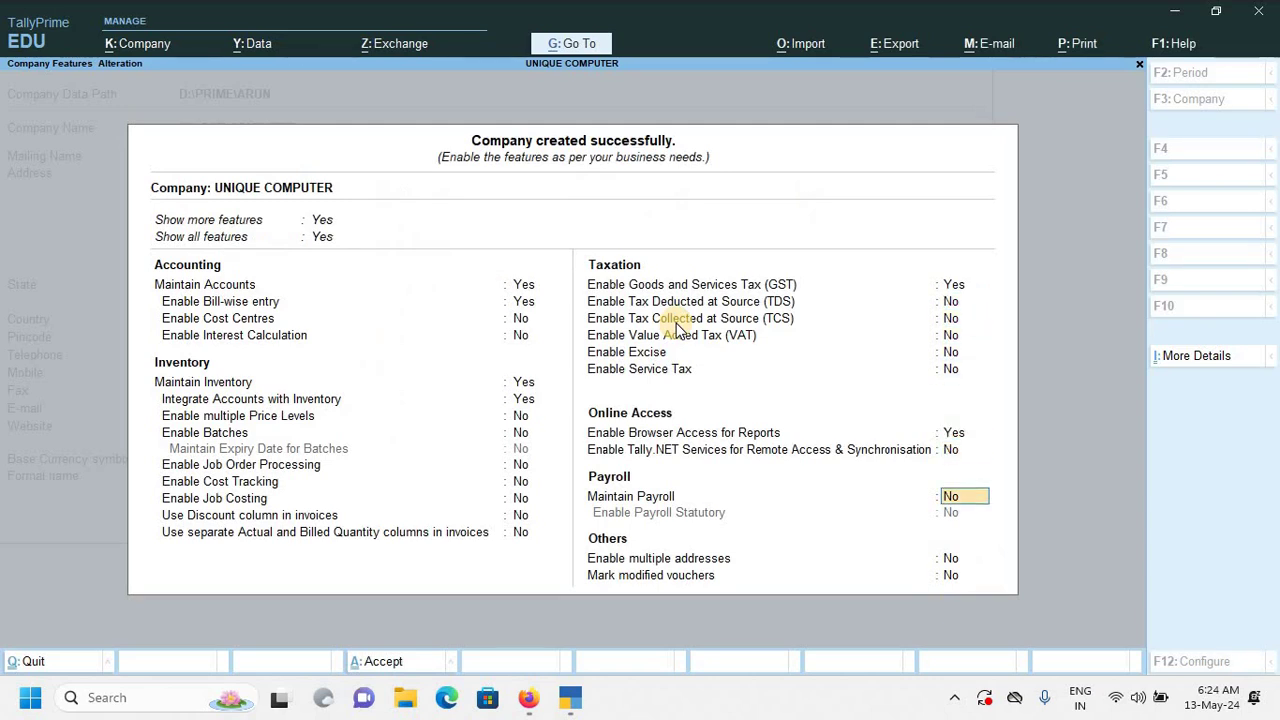
key(Return)
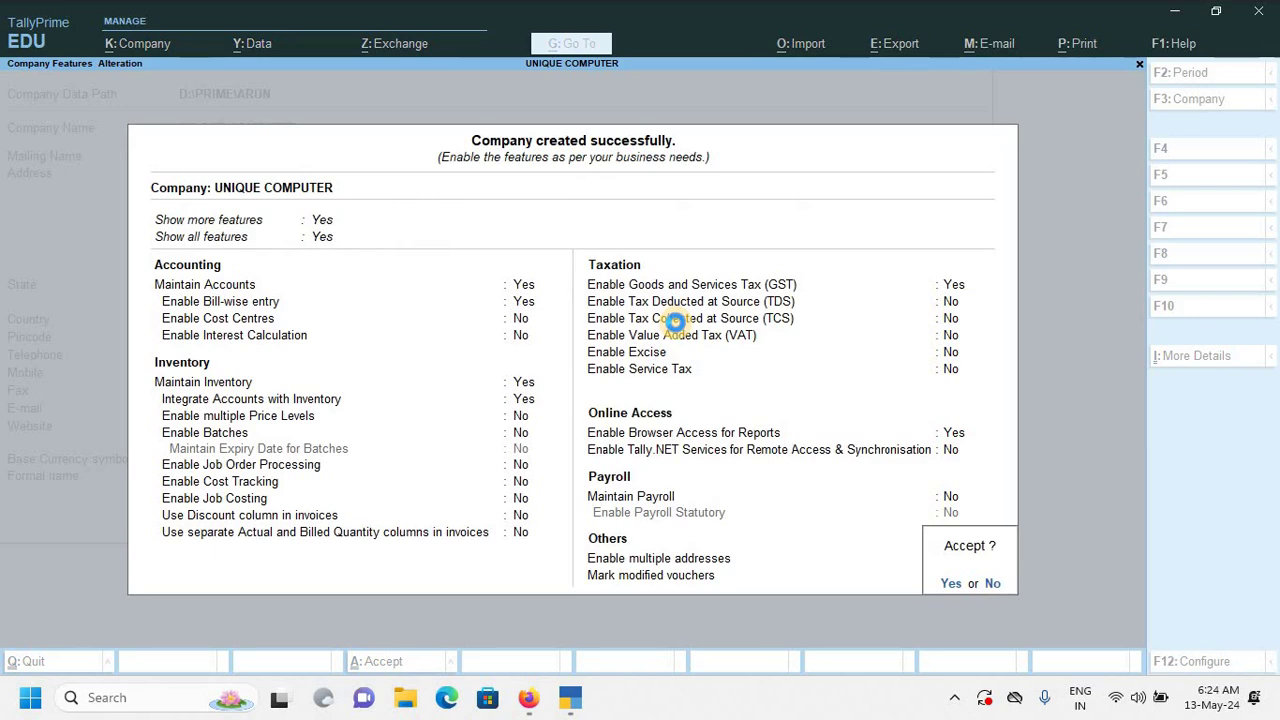
key(Return)
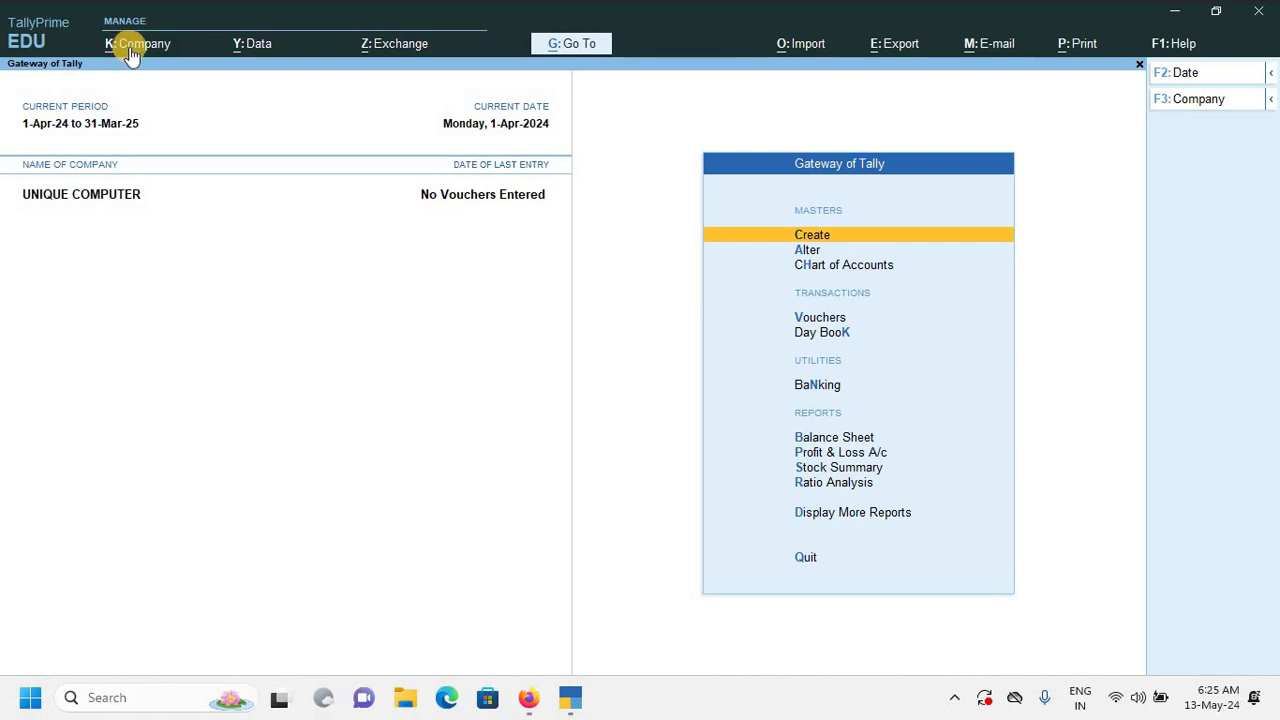
Shut the UNIQUE COMPUTER company from the Company menu and quit TallyPrime.
click(131, 47)
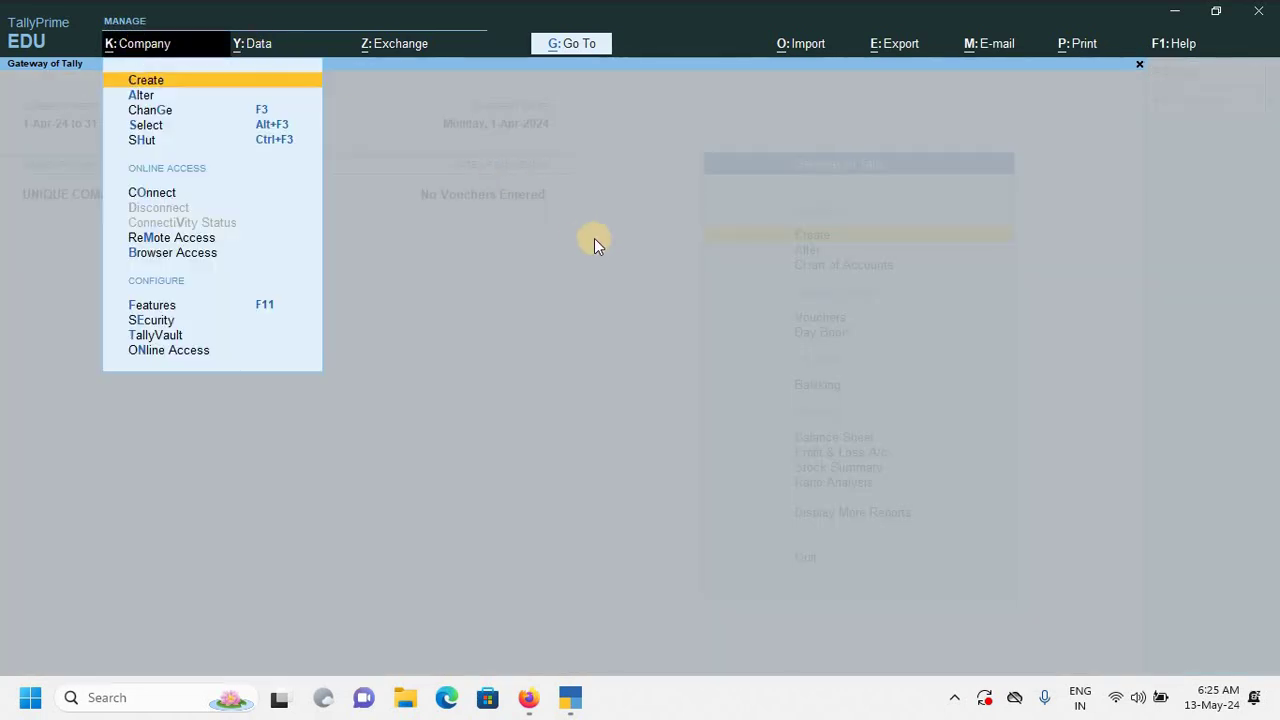
key(Down)
key(Down)
key(Down)
key(Down)
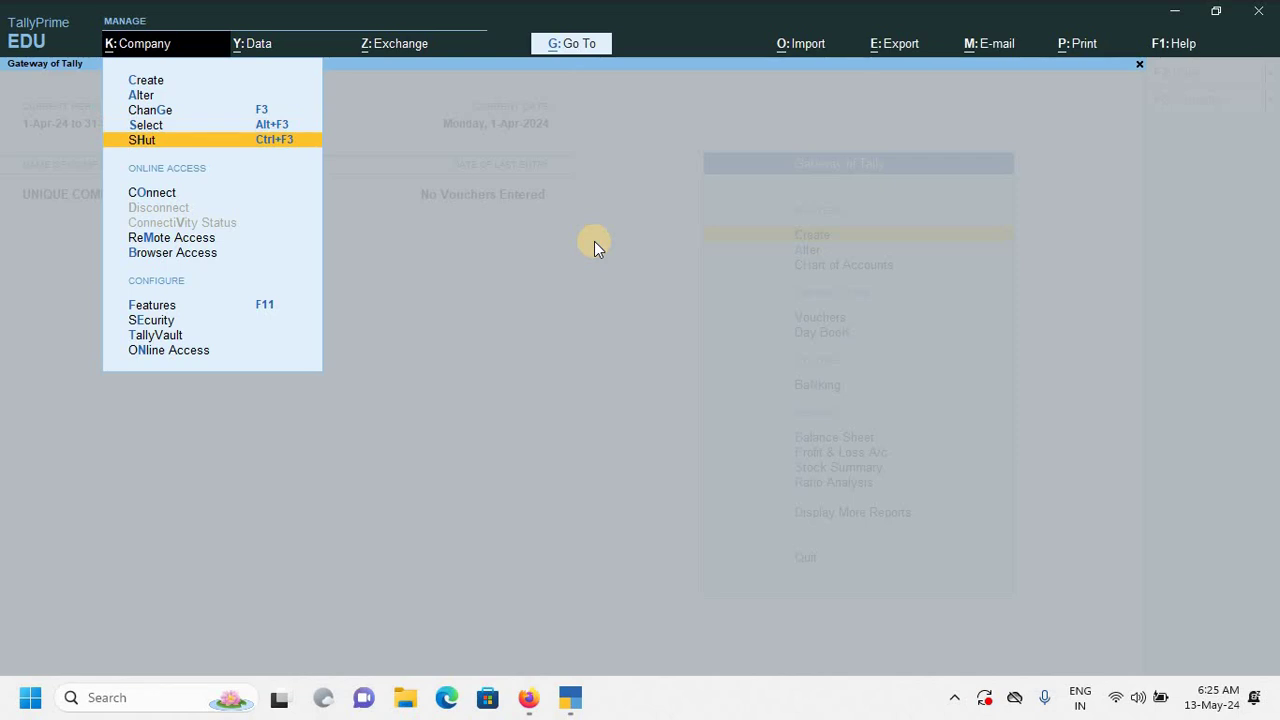
key(Return)
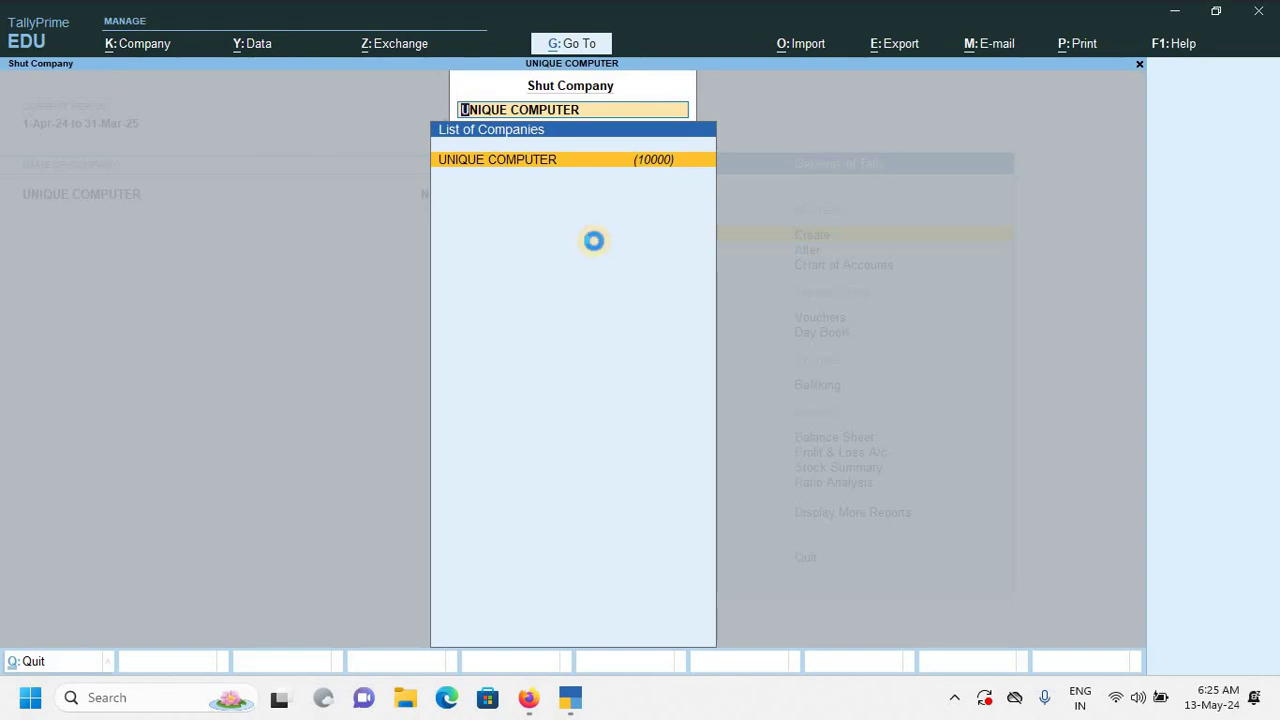
key(Return)
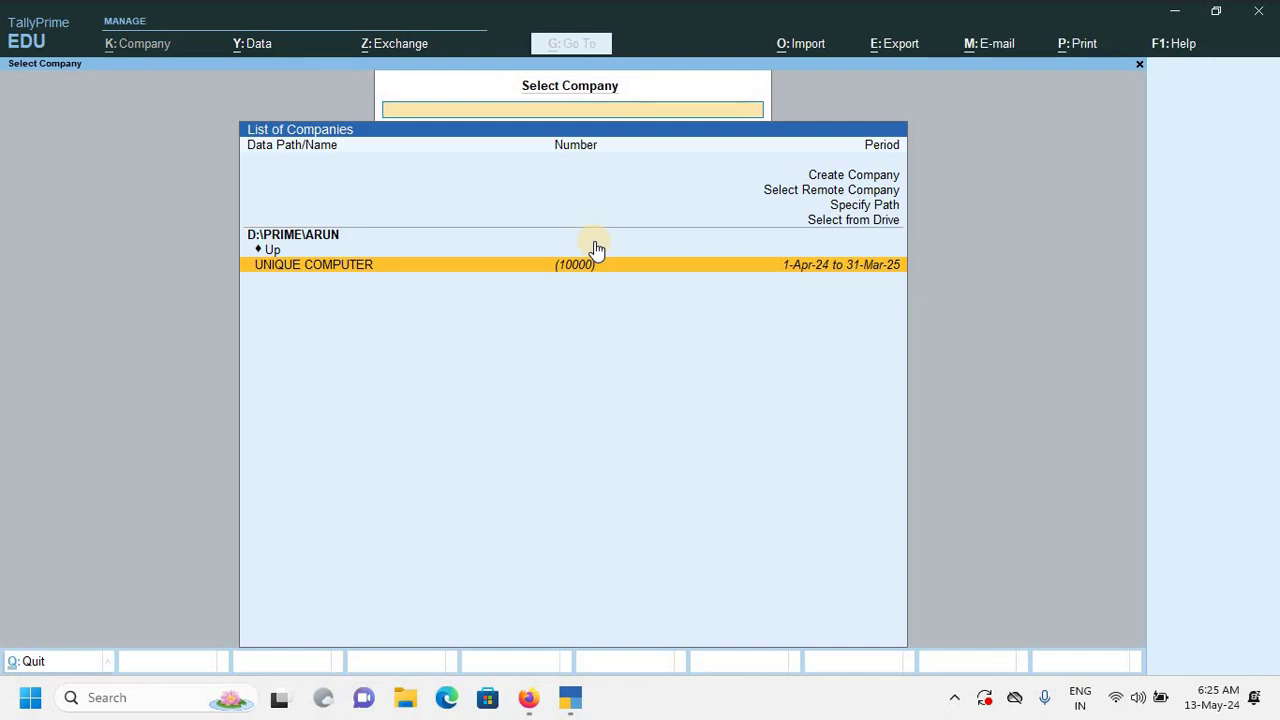
key(Escape)
key(Return)
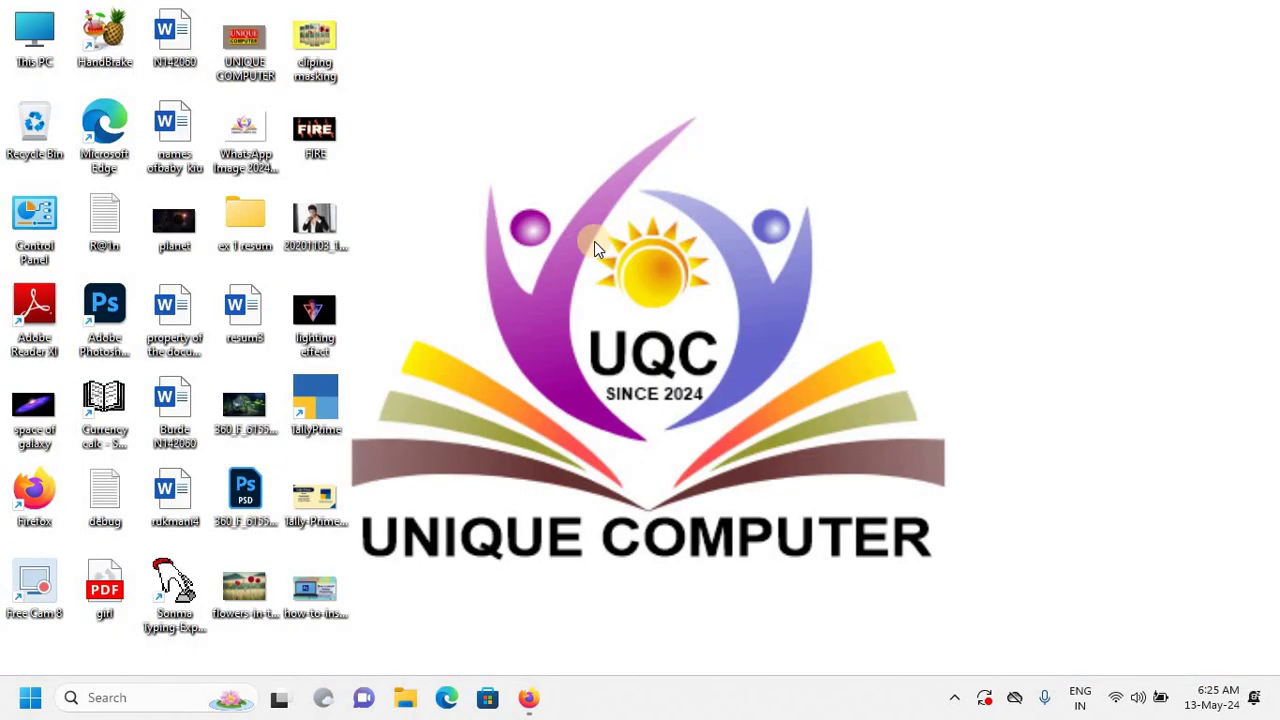
Relaunch TallyPrime from the desktop icon and continue in Educational Mode.
double_click(315, 405)
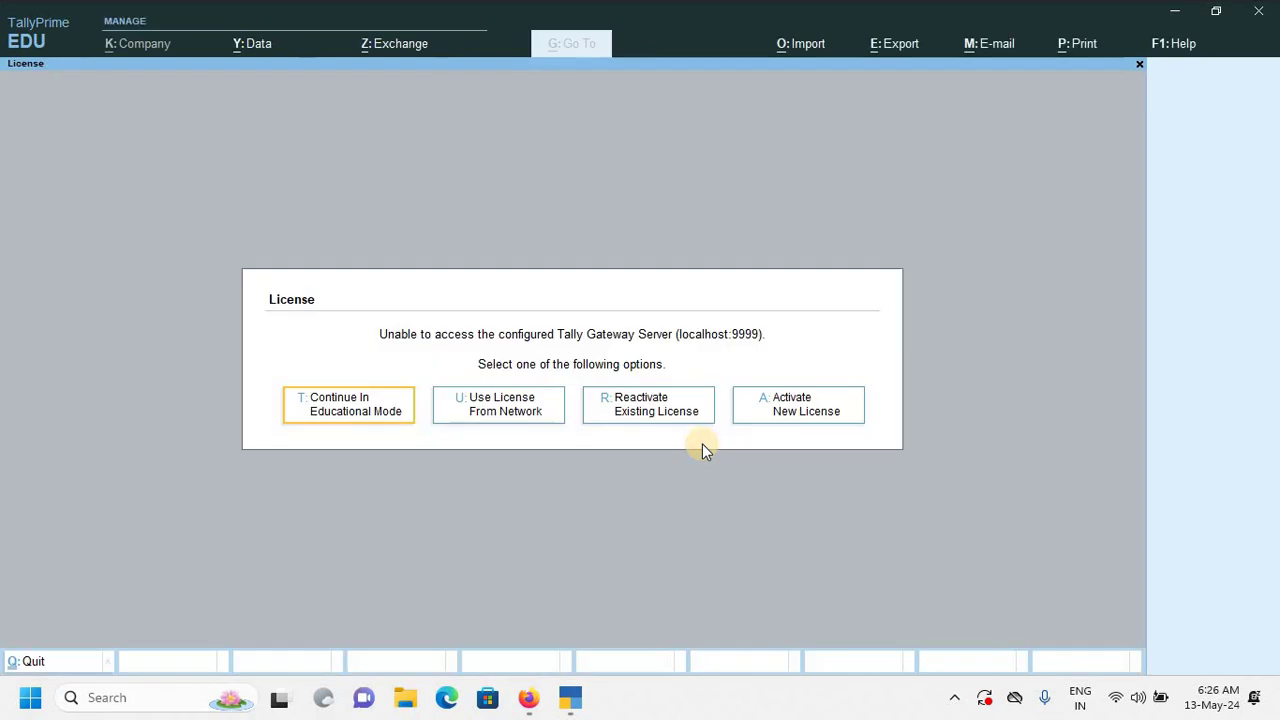
click(360, 407)
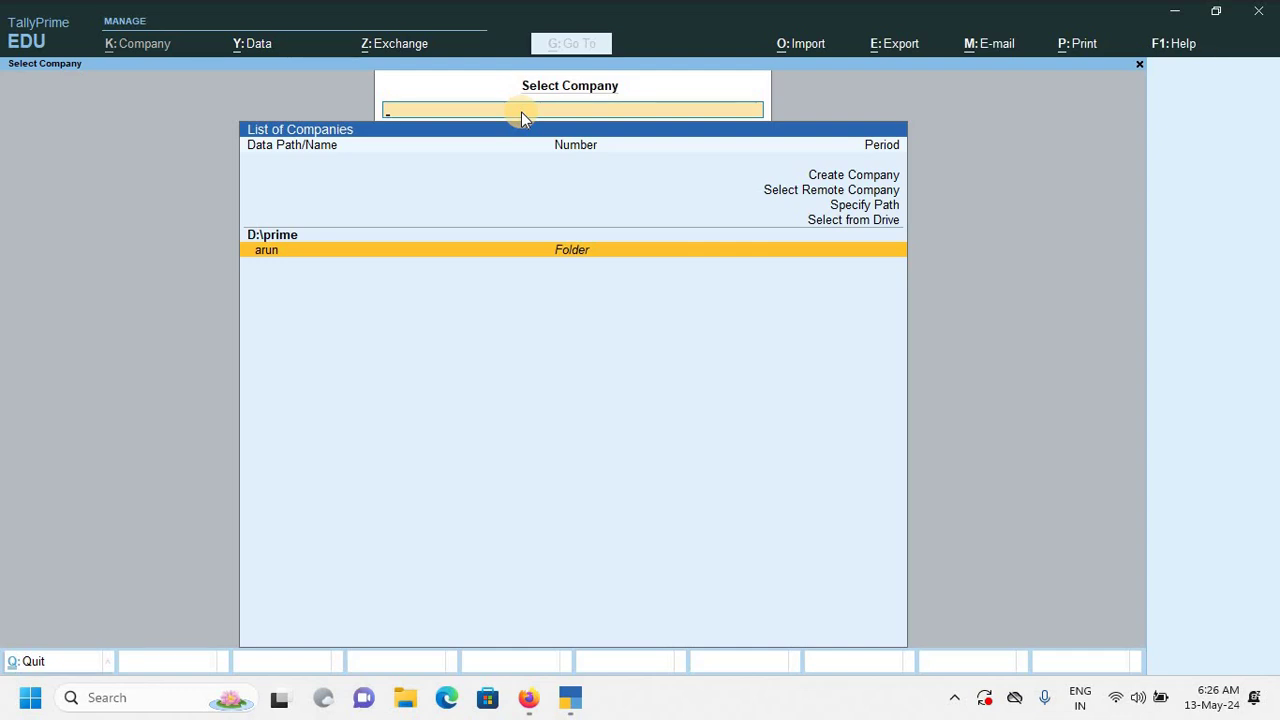
Load UNIQUE COMPUTER from the d:\prime\arun data folder.
text(d)
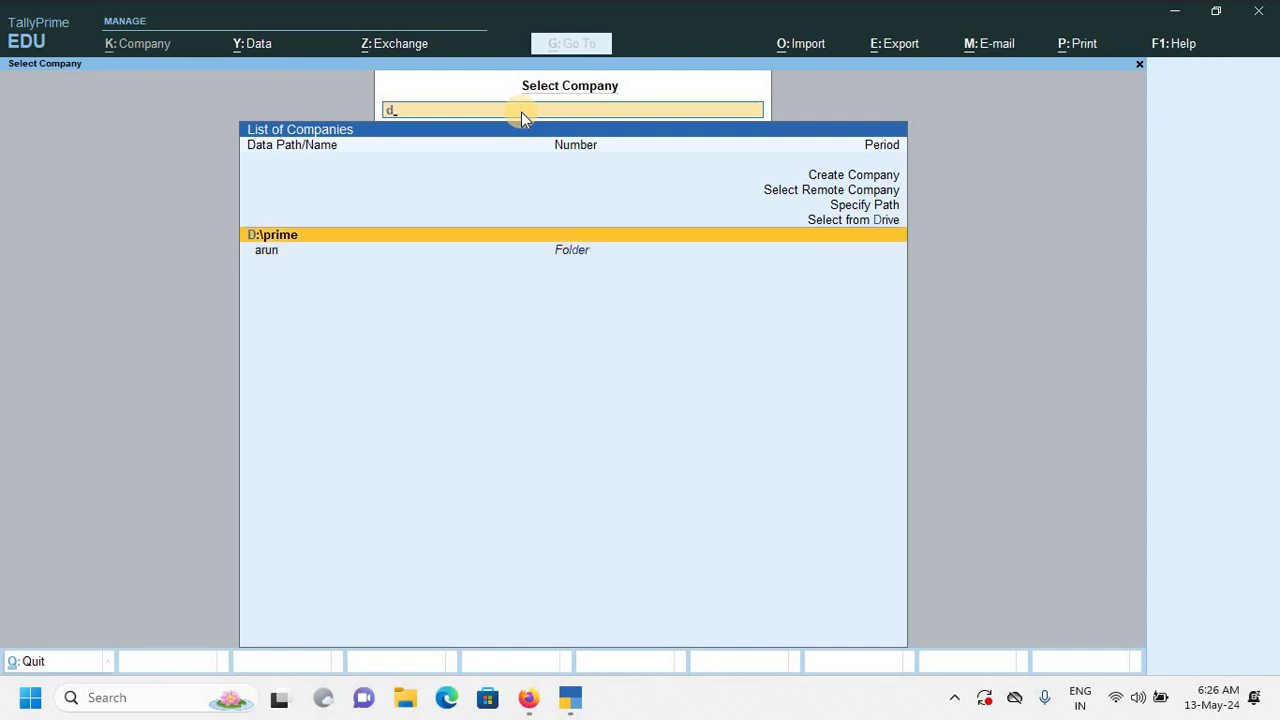
text(:\prime\a)
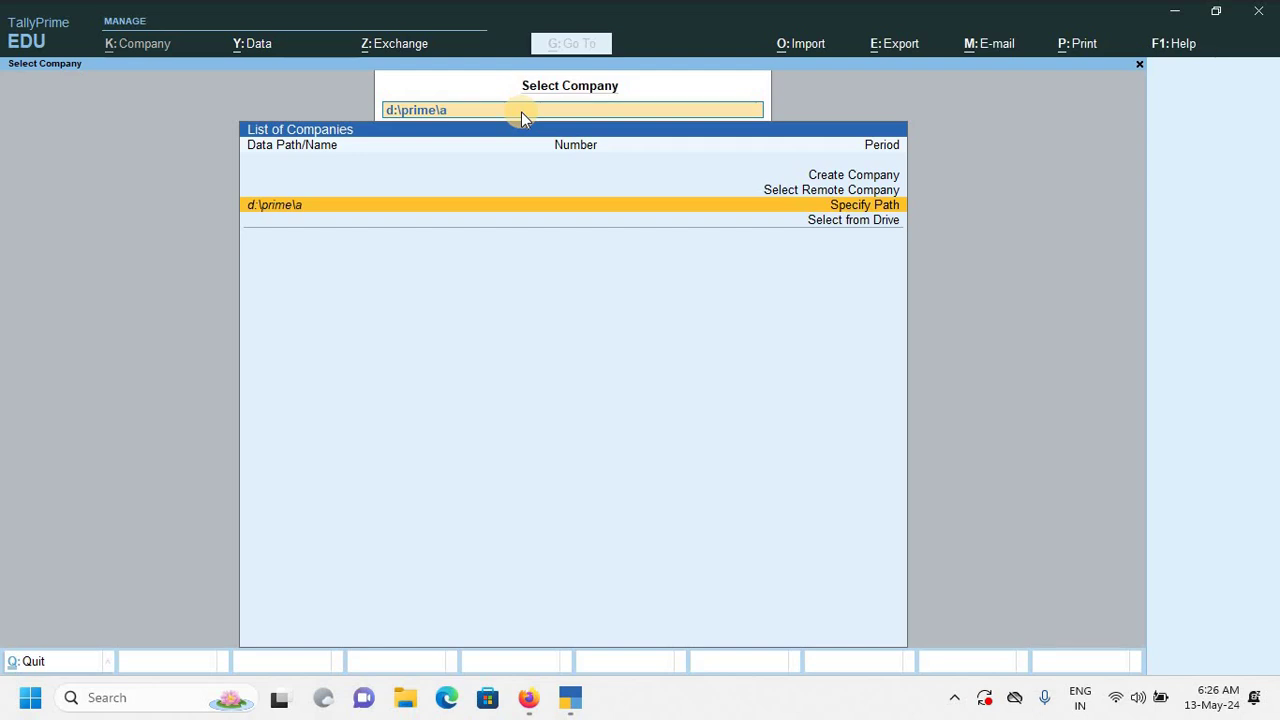
text(run)
key(Return)
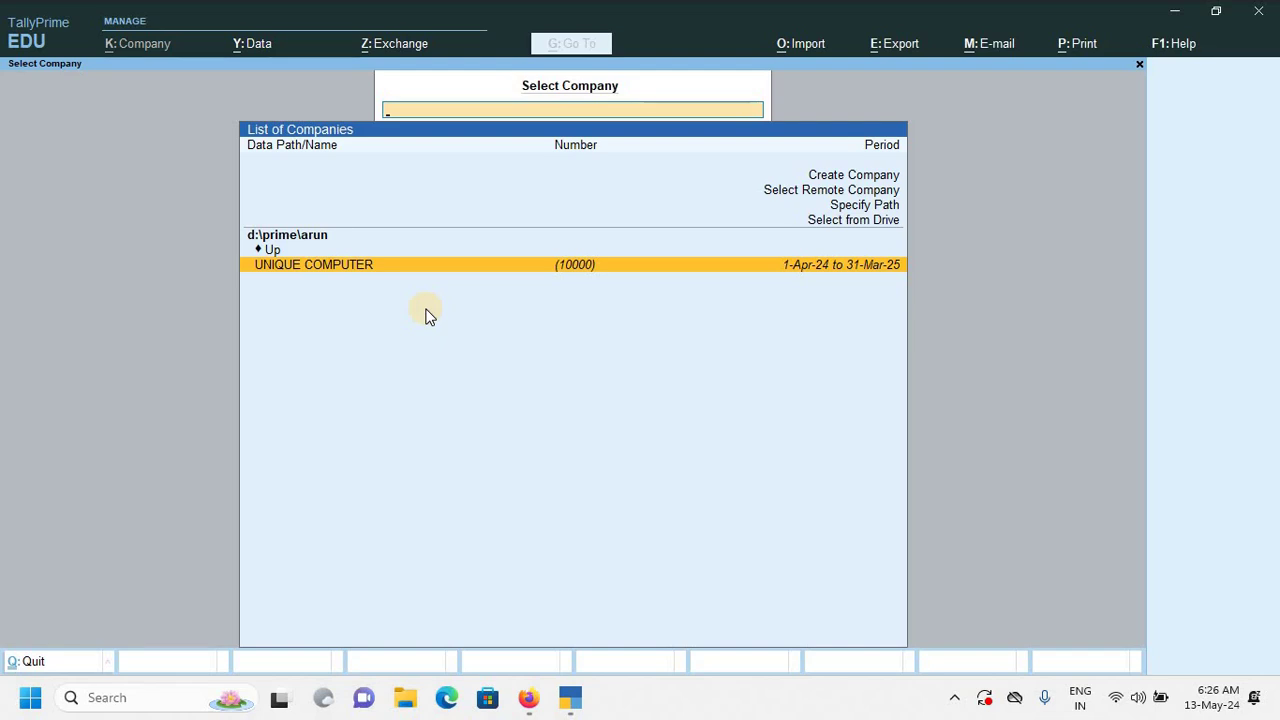
key(Return)
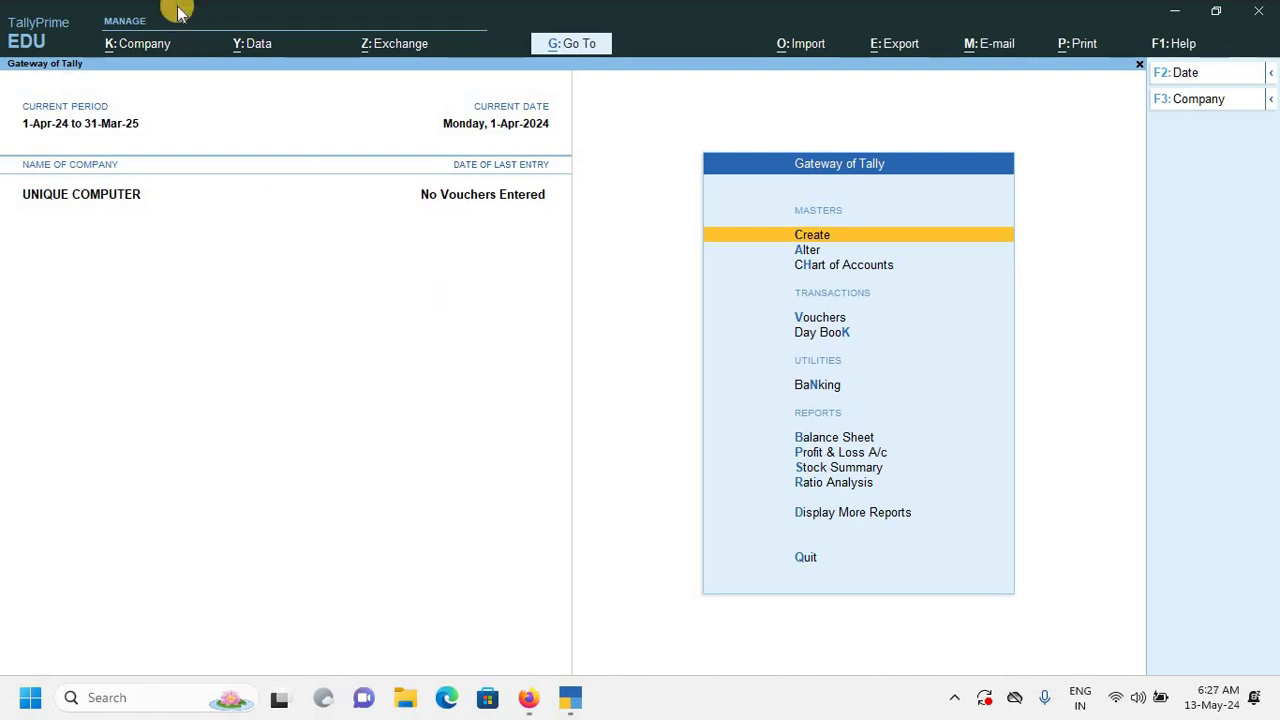
Alter UNIQUE COMPUTER's address to Kapil Nagar and save with Ctrl+A.
click(150, 44)
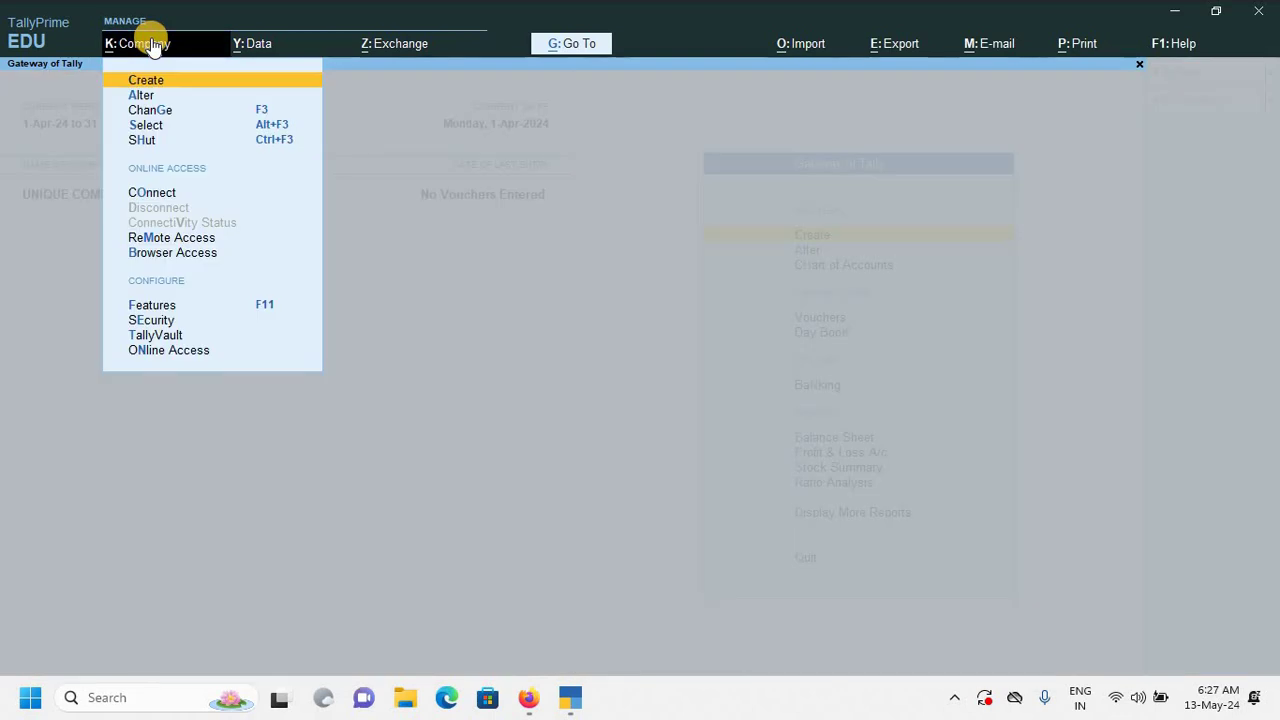
key(Down)
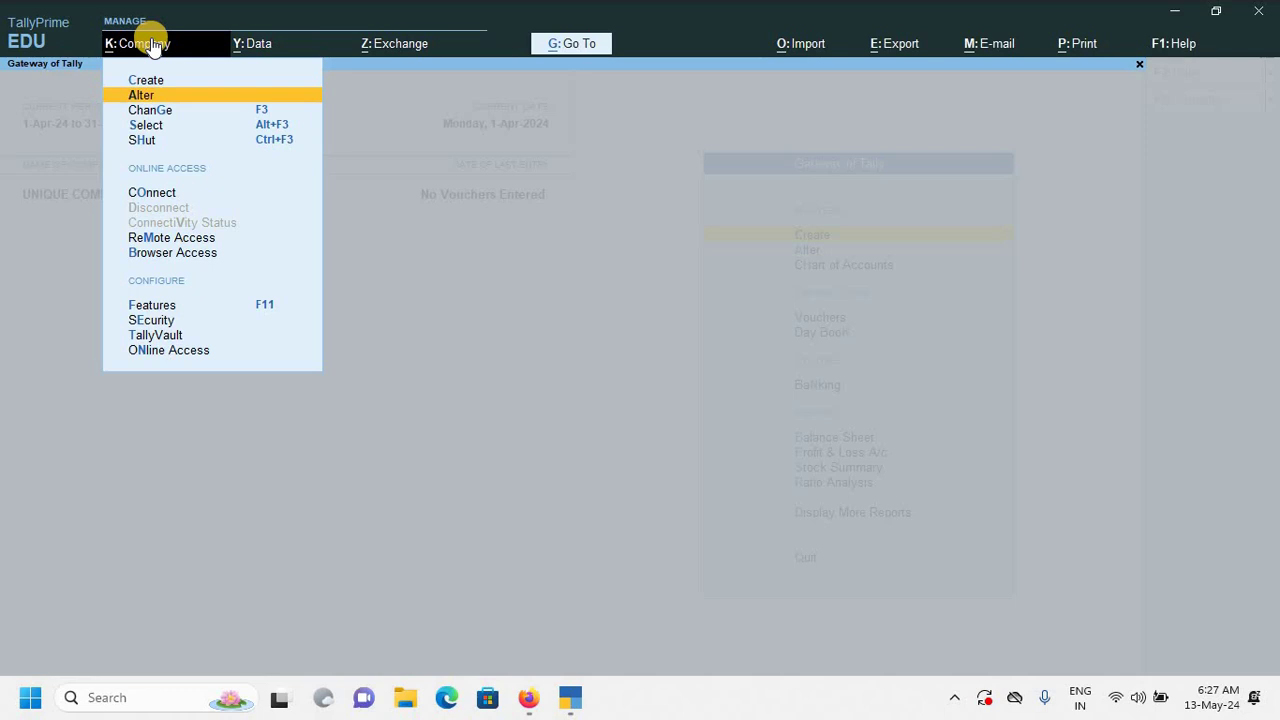
key(Return)
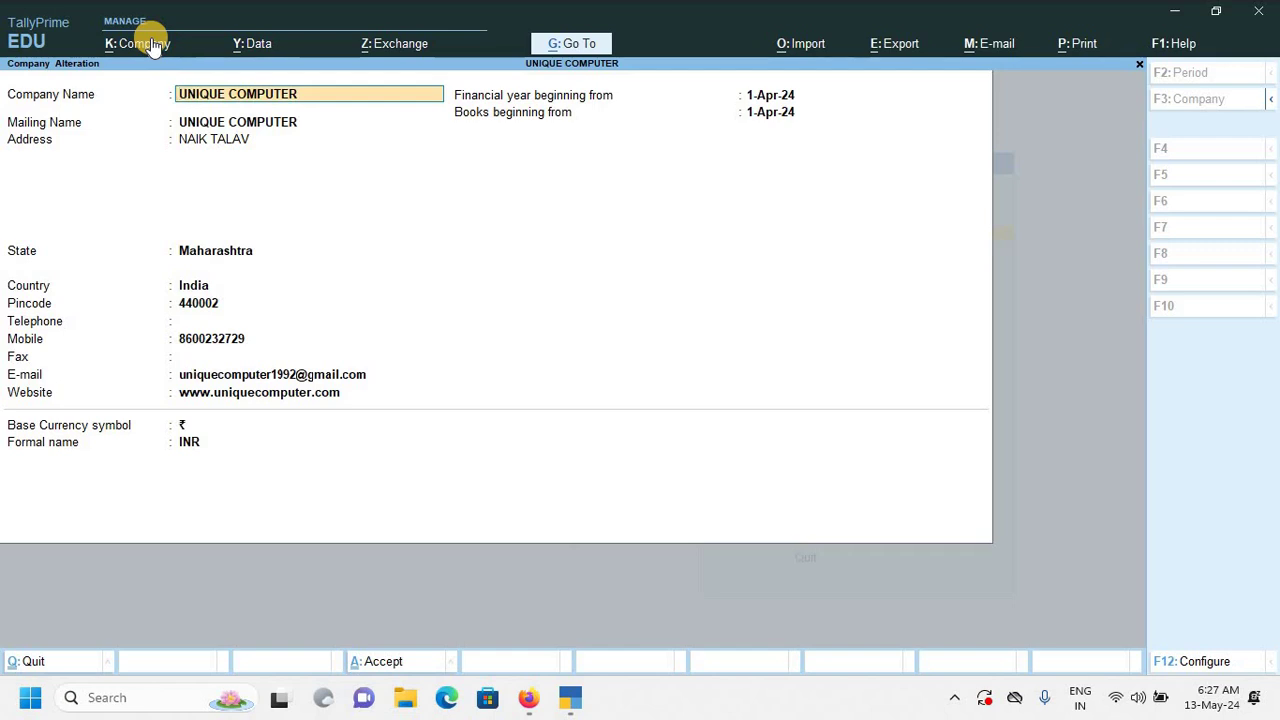
key(Return)
key(Return)
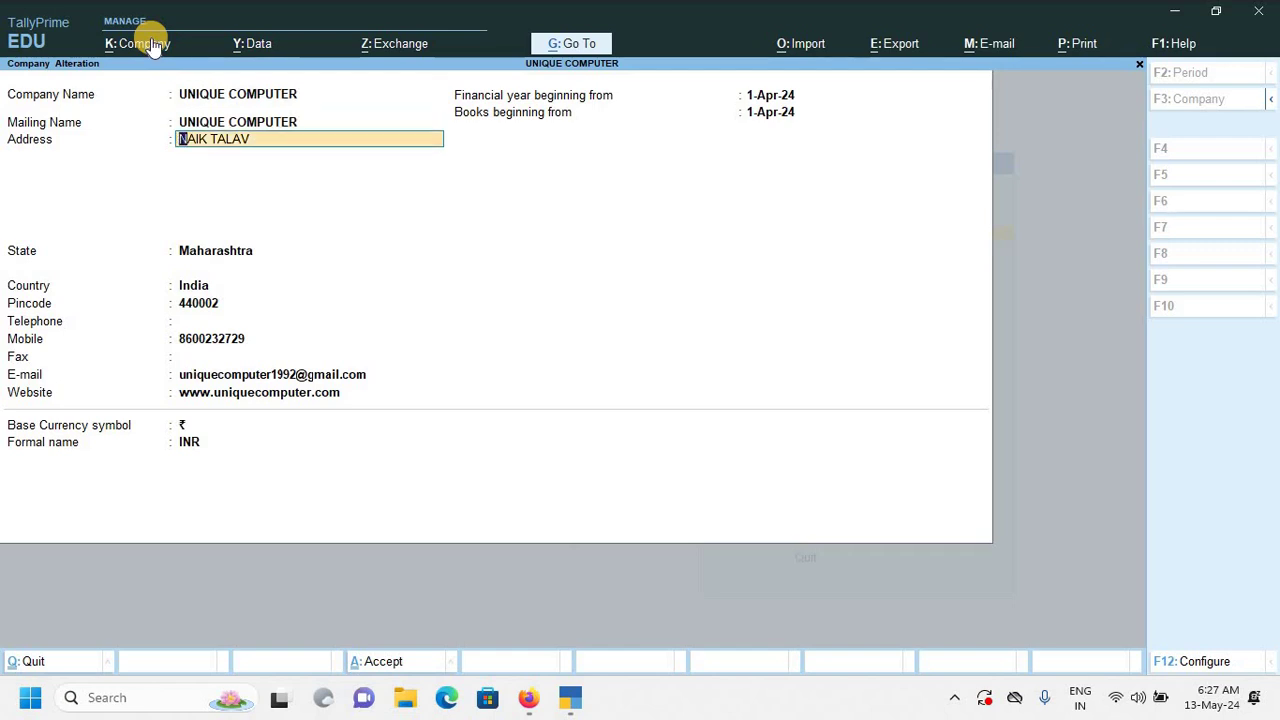
text(Kapil Nagar)
key(ctrl)
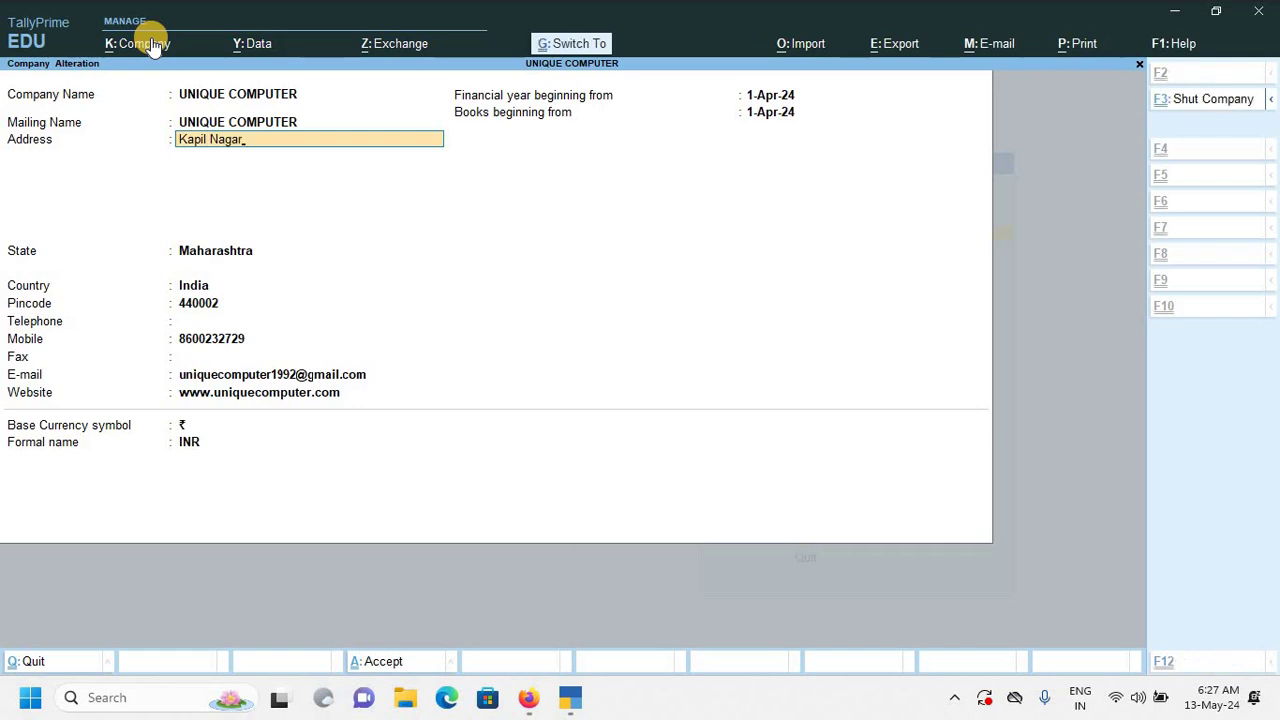
key(ctrl+a)
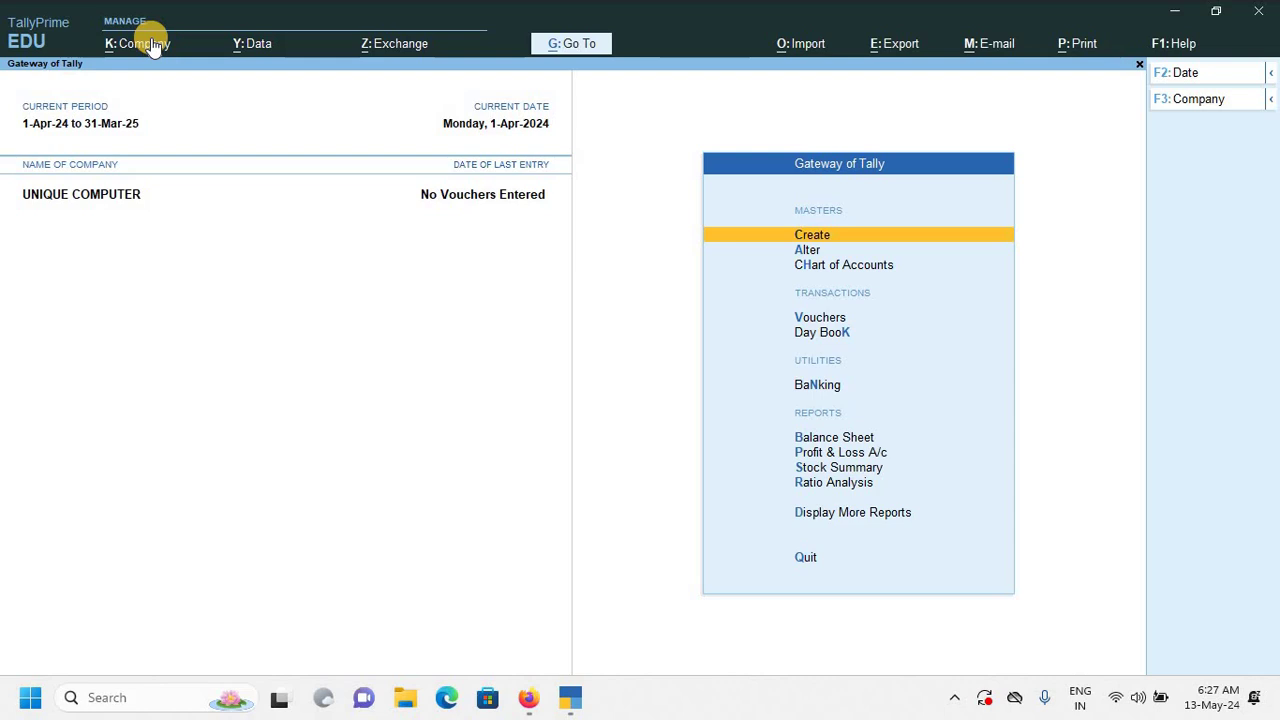
Delete UNIQUE COMPUTER from Company Alteration with Alt+D, confirming both prompts with Yes.
click(143, 44)
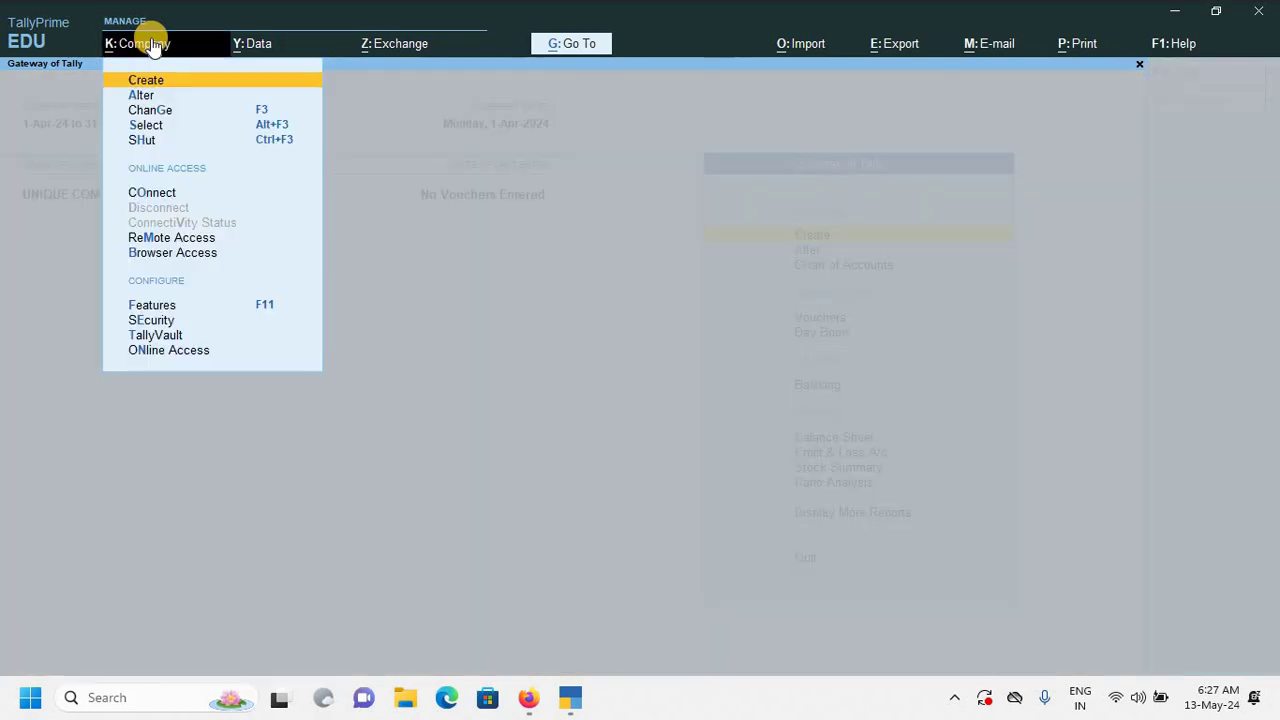
key(Down)
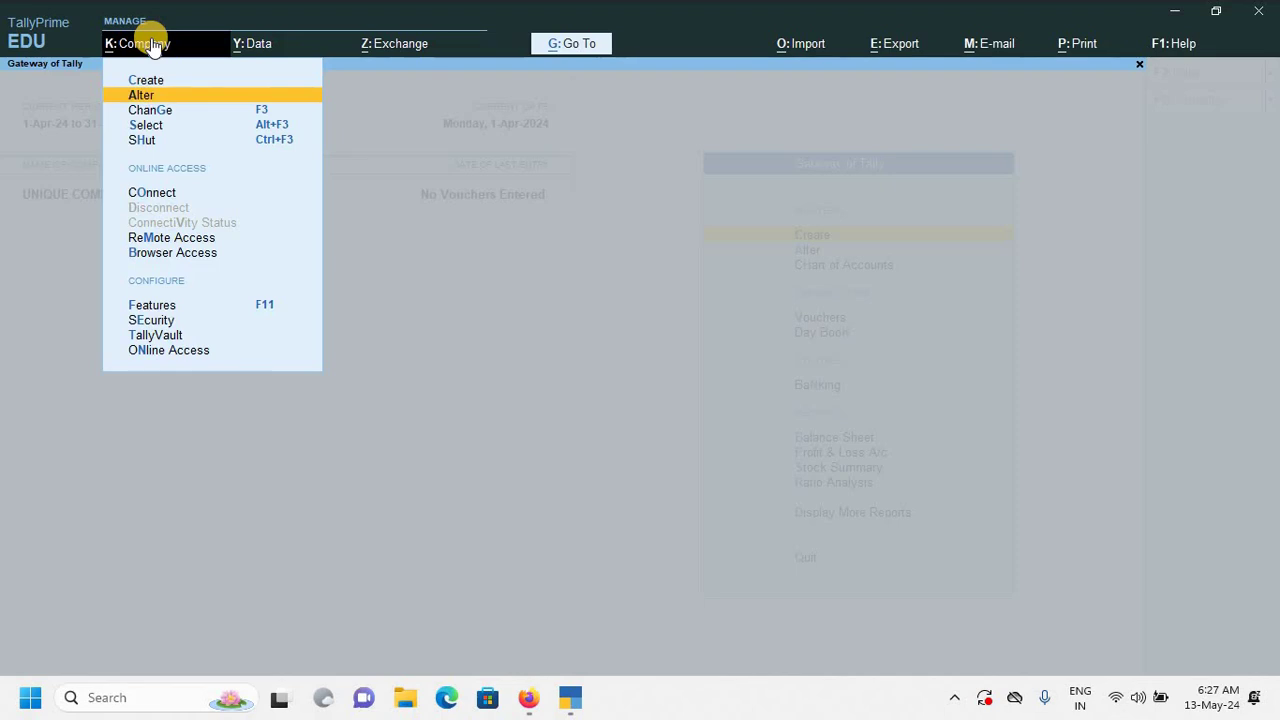
key(Return)
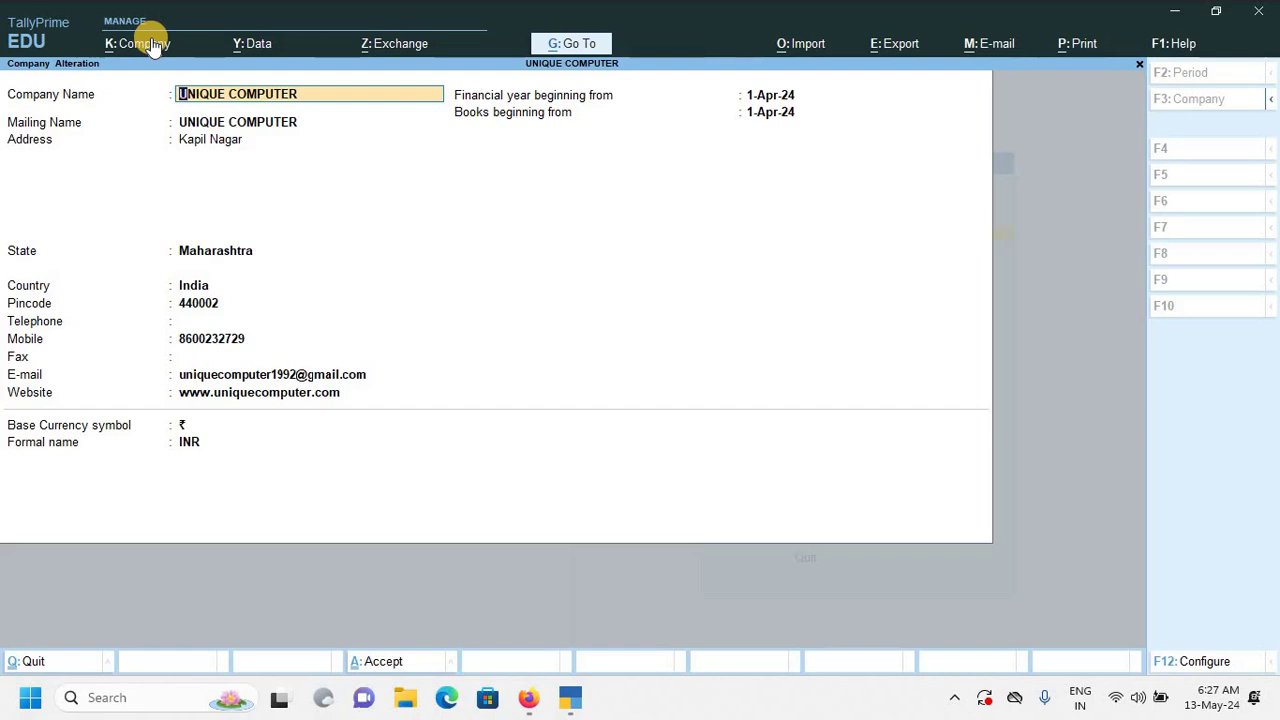
key(ctrl)
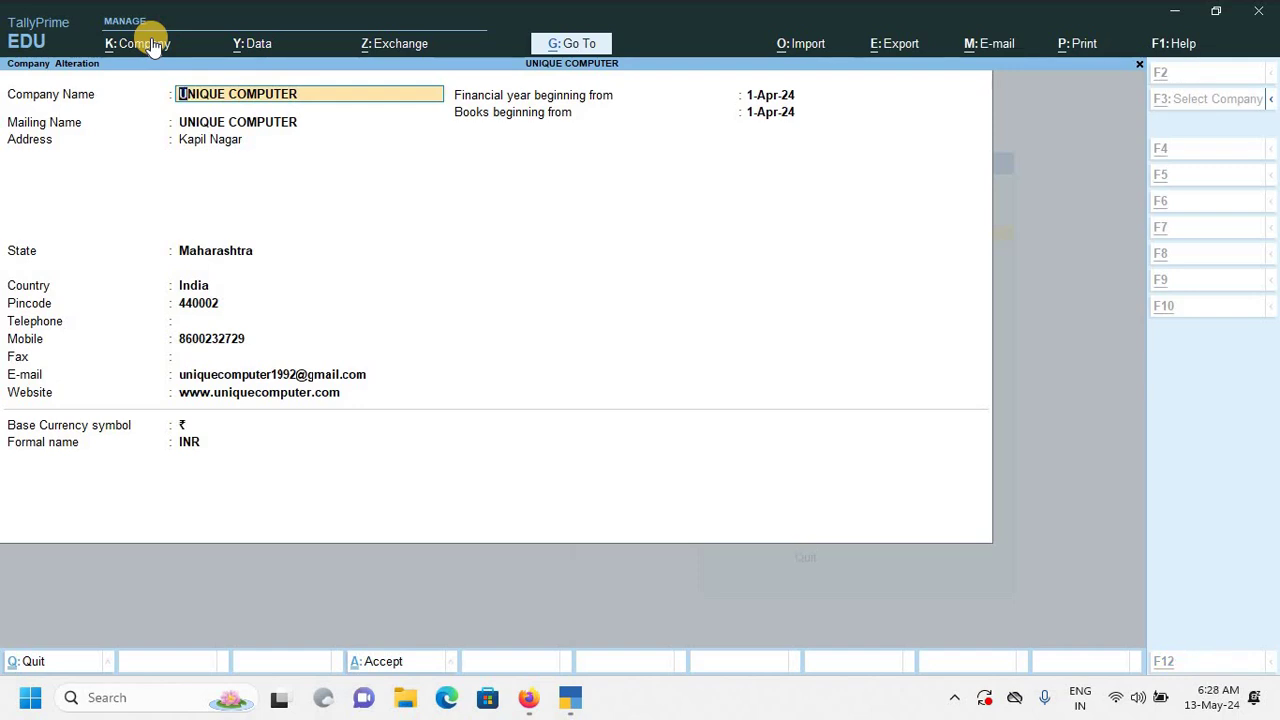
key(alt+d)
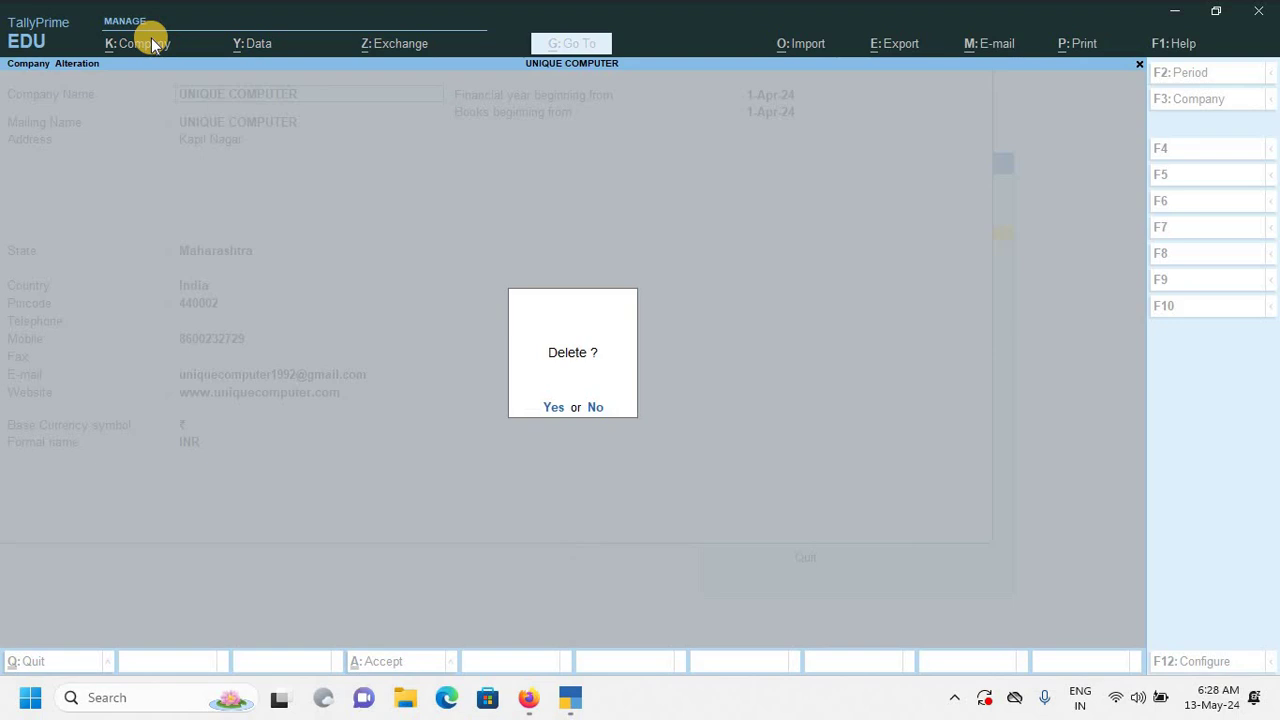
click(555, 410)
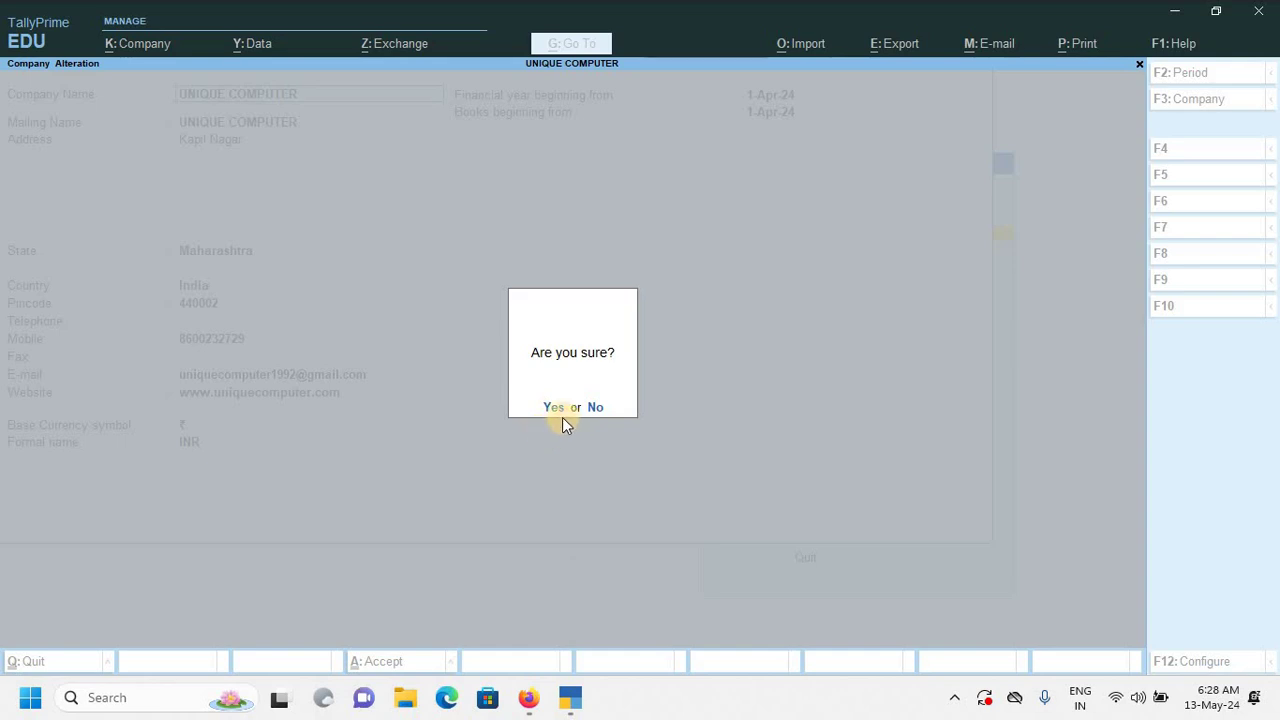
click(552, 409)
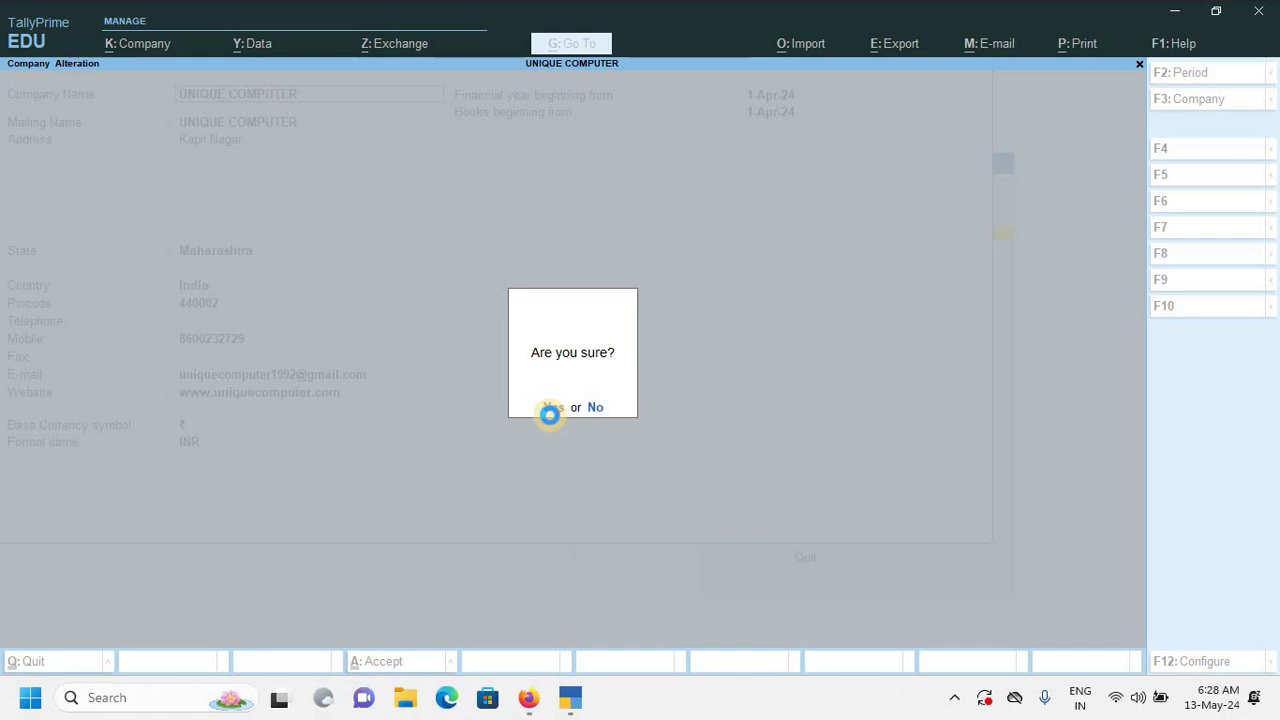